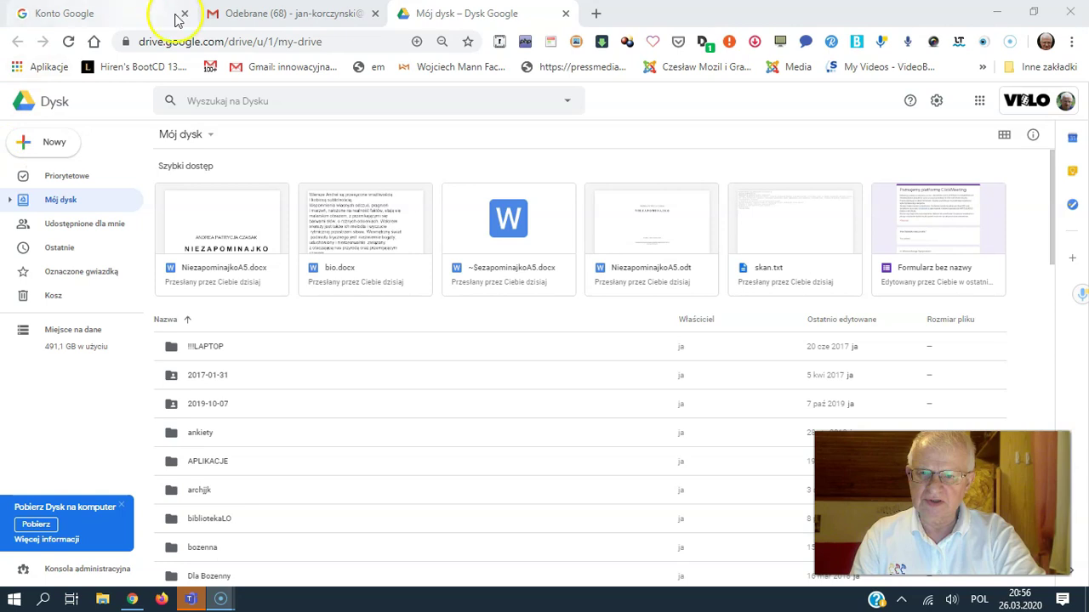
# Step: Move from Gmail back to My Drive in Google Drive using the Google apps menu
pyautogui.click(283, 36)
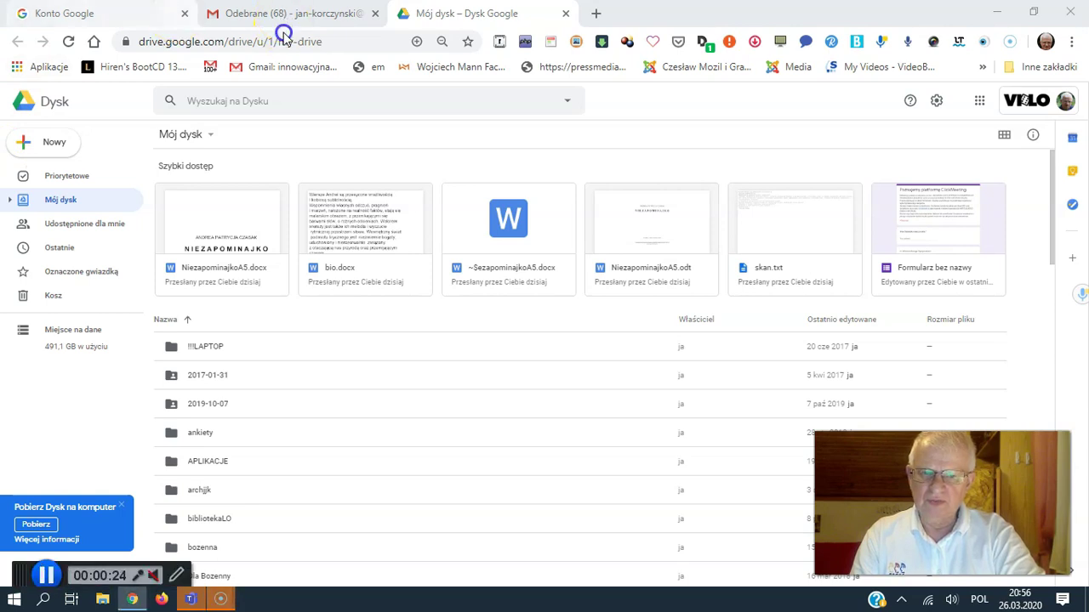
pyautogui.click(285, 15)
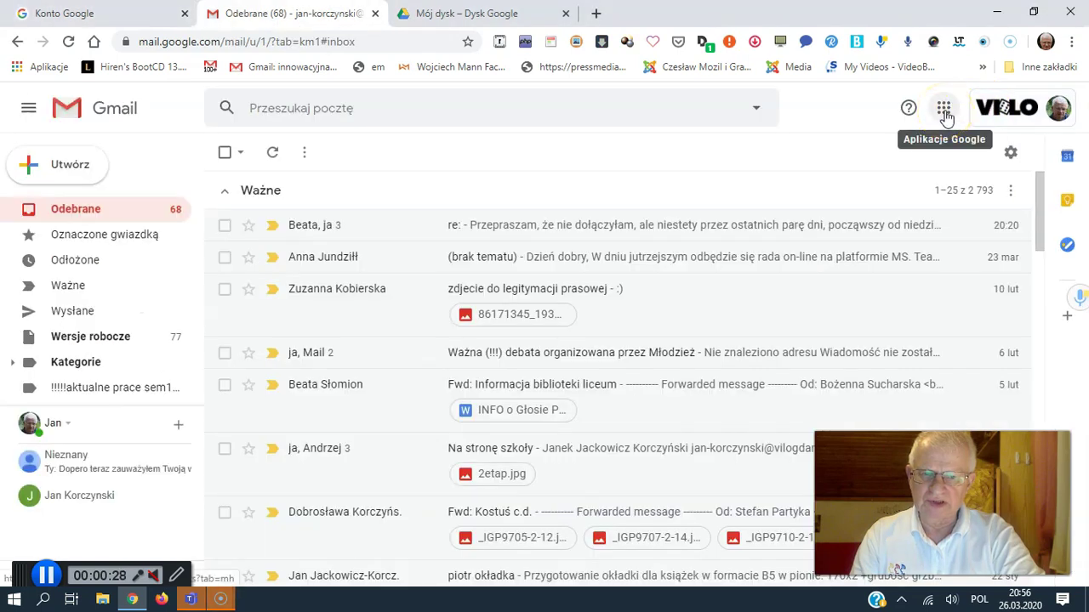
pyautogui.click(944, 111)
pyautogui.click(867, 268)
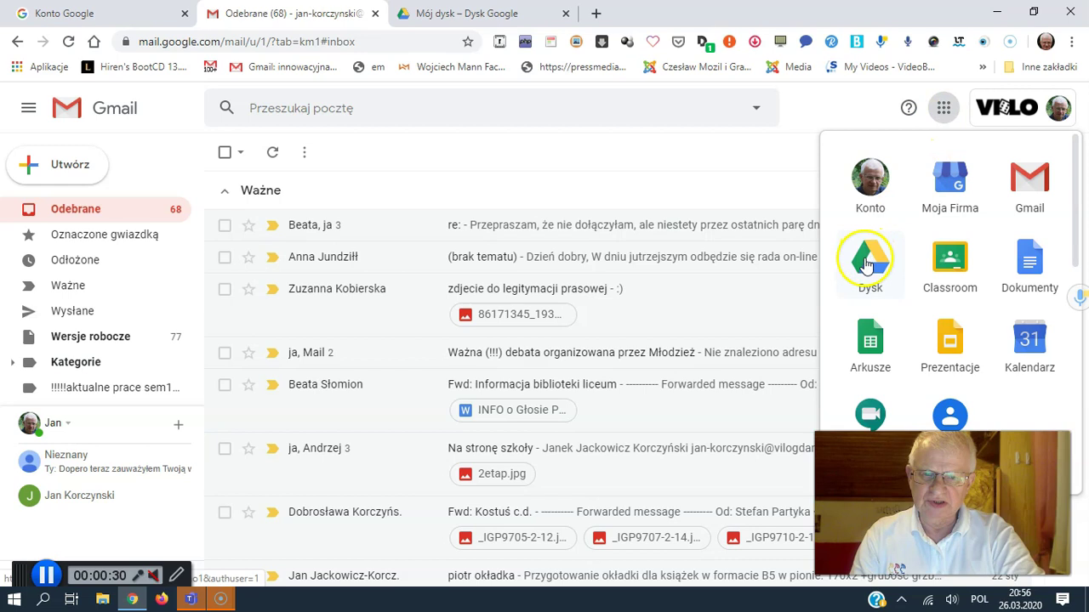
pyautogui.click(441, 15)
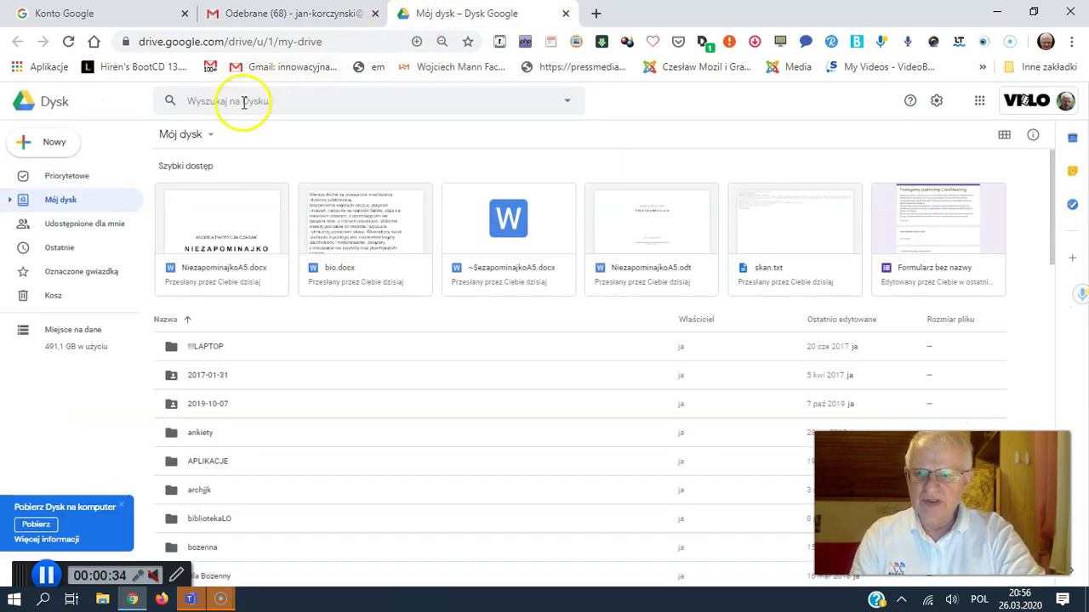
# Step: Create a blank Google Form from Drive's New > More menu
pyautogui.click(51, 155)
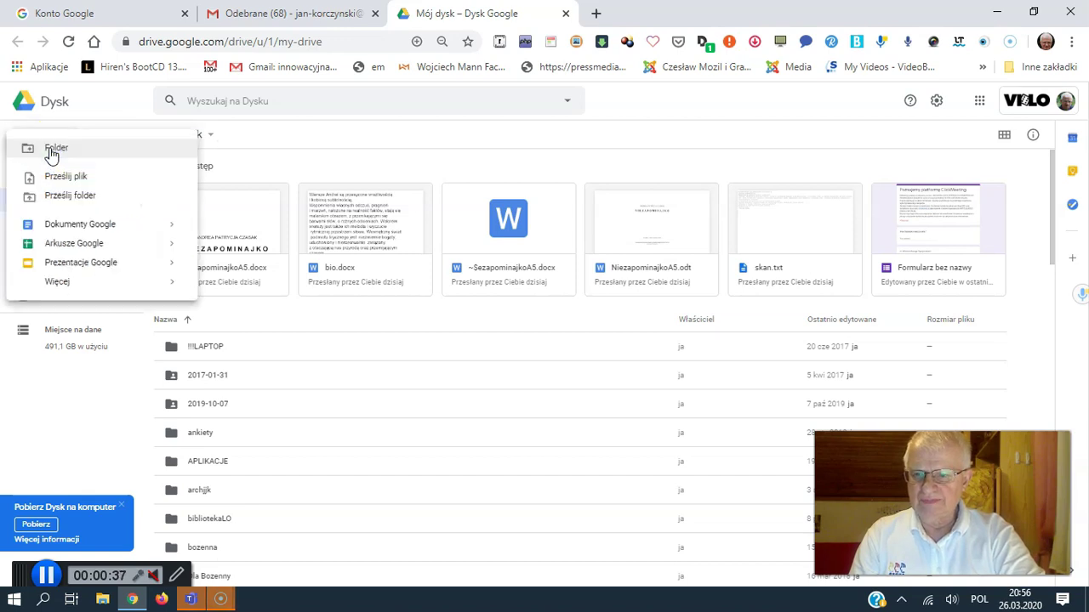
pyautogui.click(57, 283)
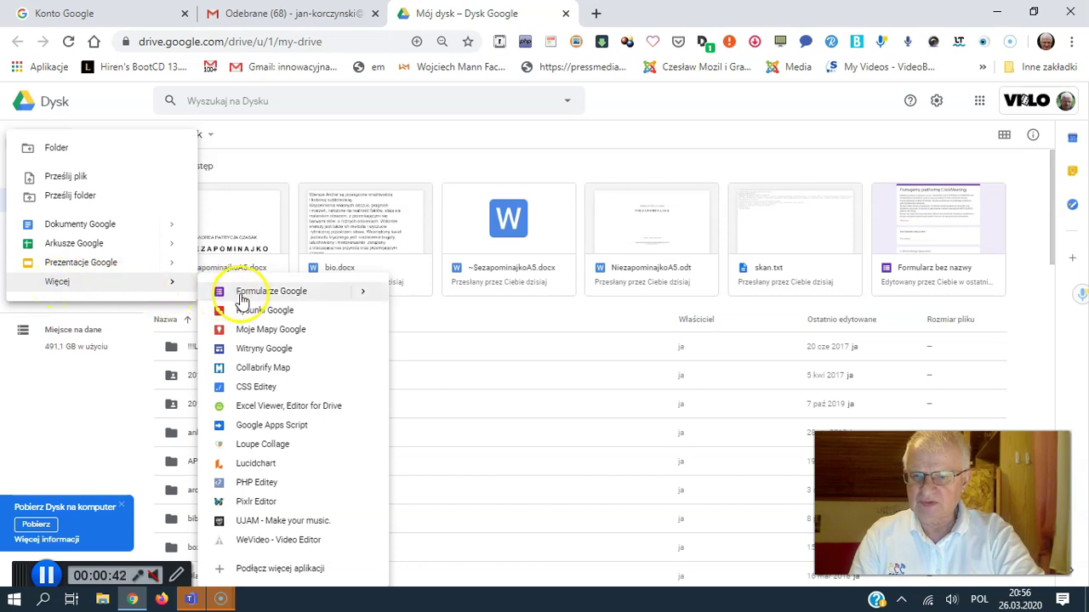
pyautogui.click(241, 293)
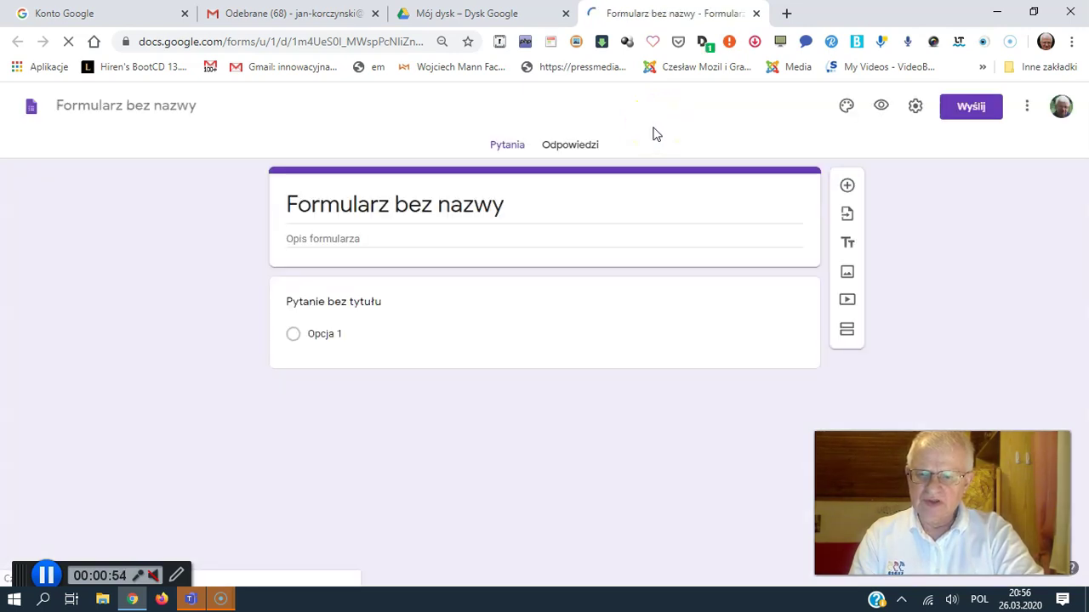
# Step: Title the form 'Form' and give it the description 'vgfdgdfgdfgdfgdfgdfgdfg'
pyautogui.click(526, 197)
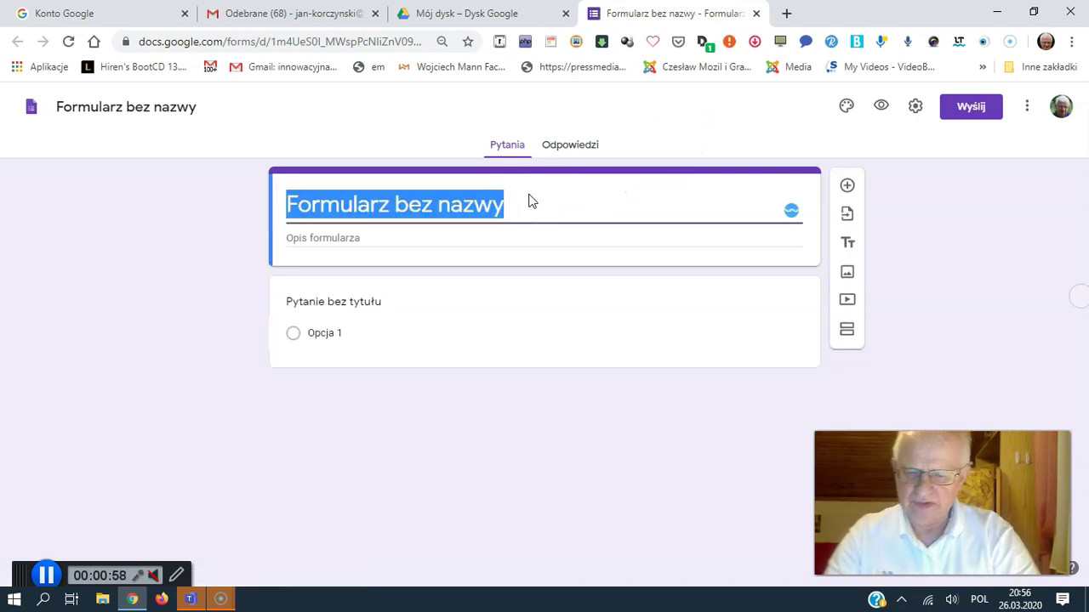
pyautogui.write('Form')
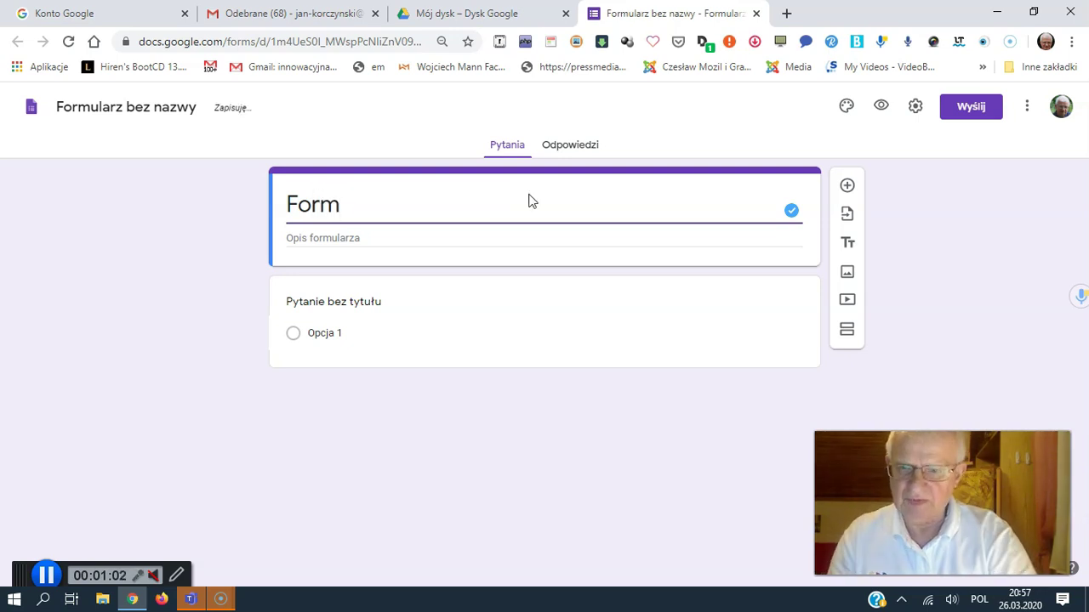
pyautogui.click(439, 234)
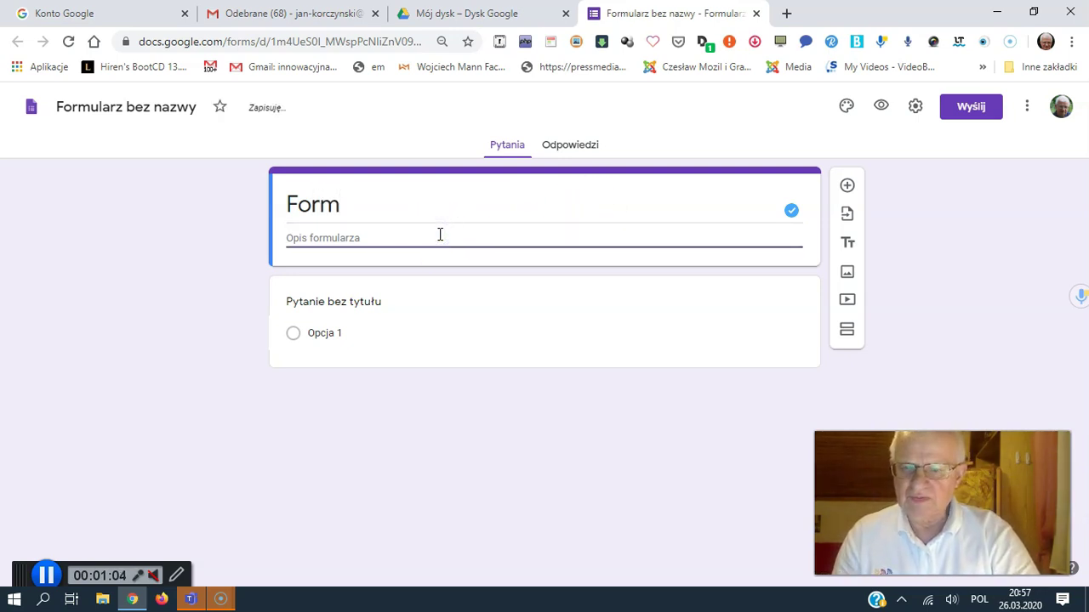
pyautogui.write('vgfdgdfgdfgdfgdfgdfgdfgdfg')
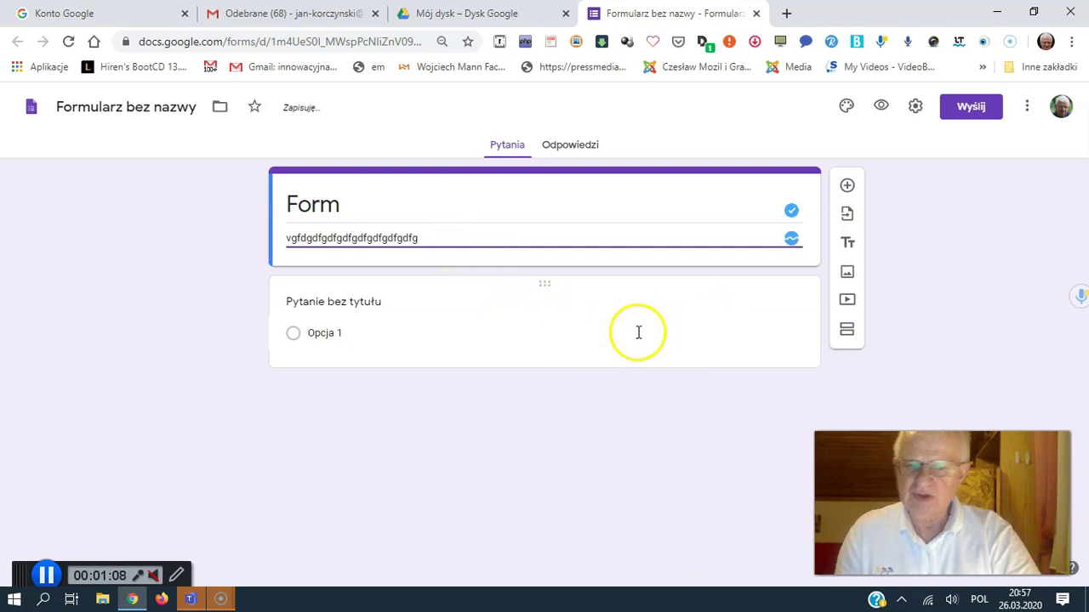
pyautogui.click(761, 303)
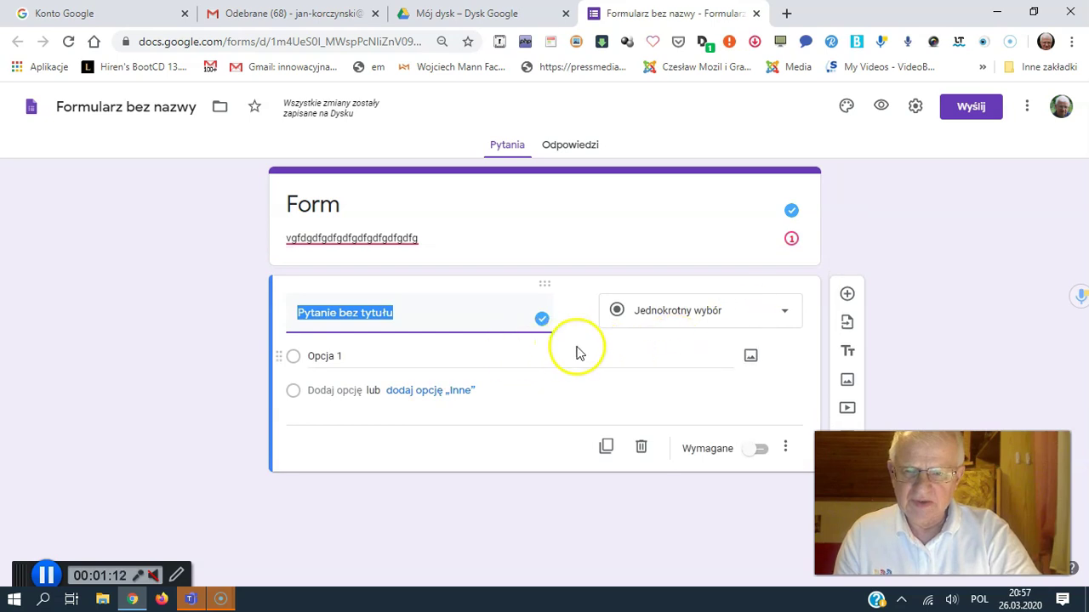
# Step: Make the first question a required Short answer item titled 'Podaj Imię'
pyautogui.click(788, 314)
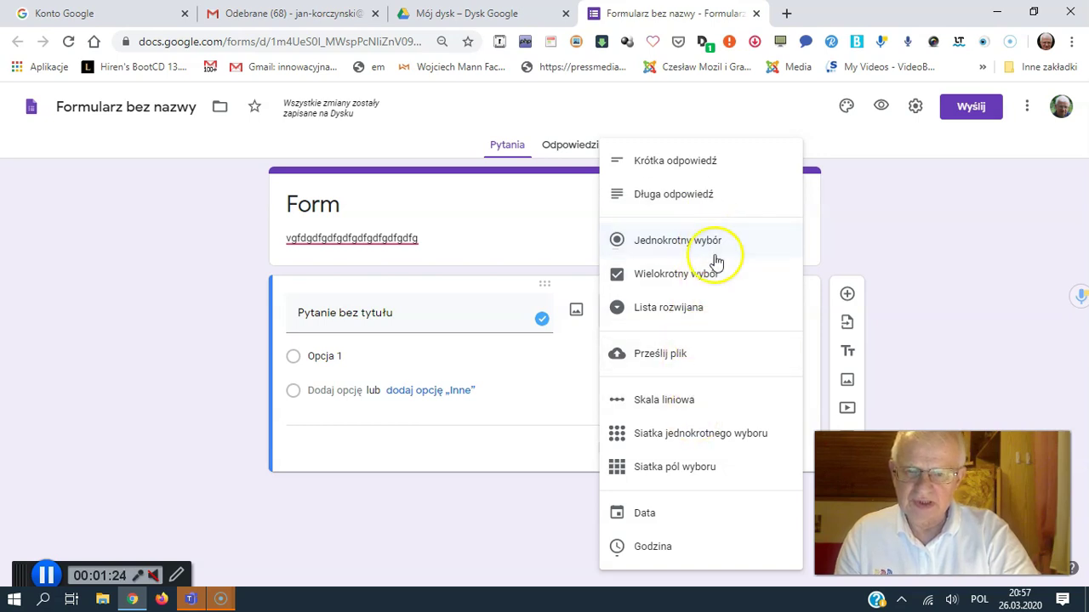
pyautogui.click(699, 166)
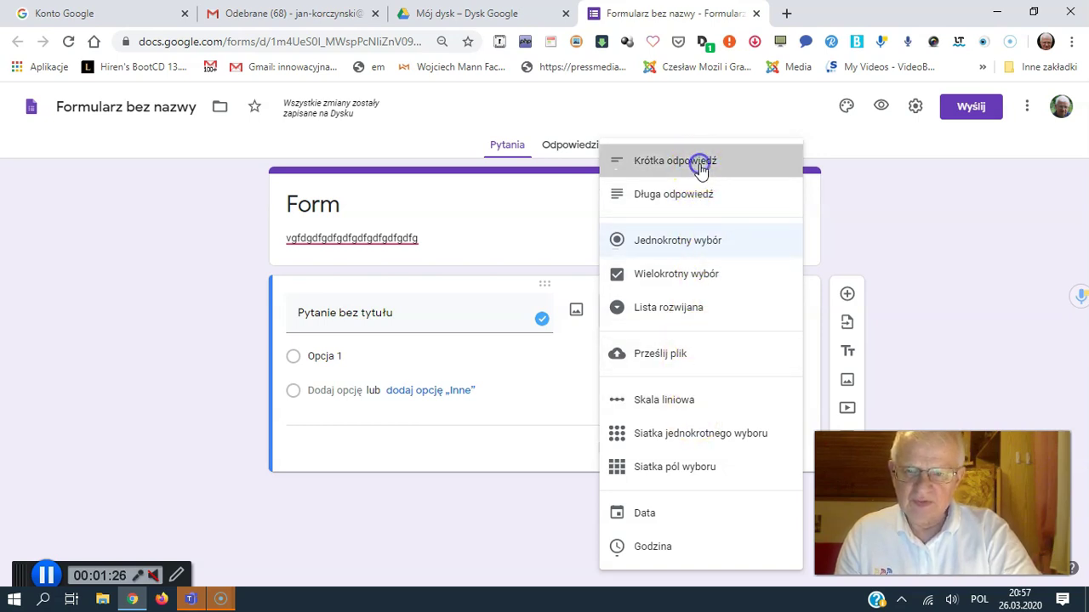
pyautogui.click(395, 314)
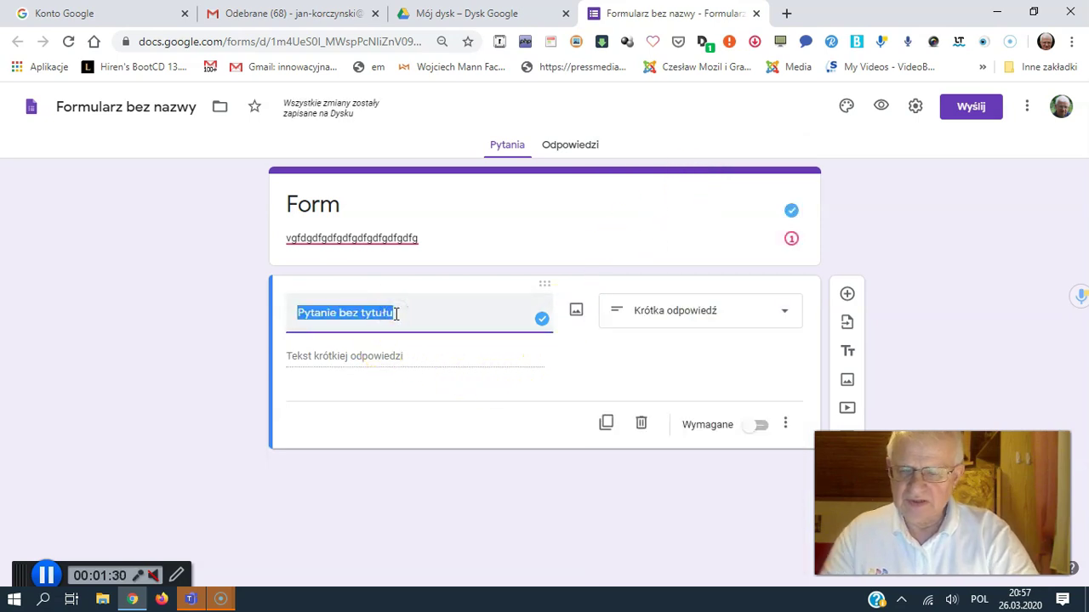
pyautogui.write('Poda')
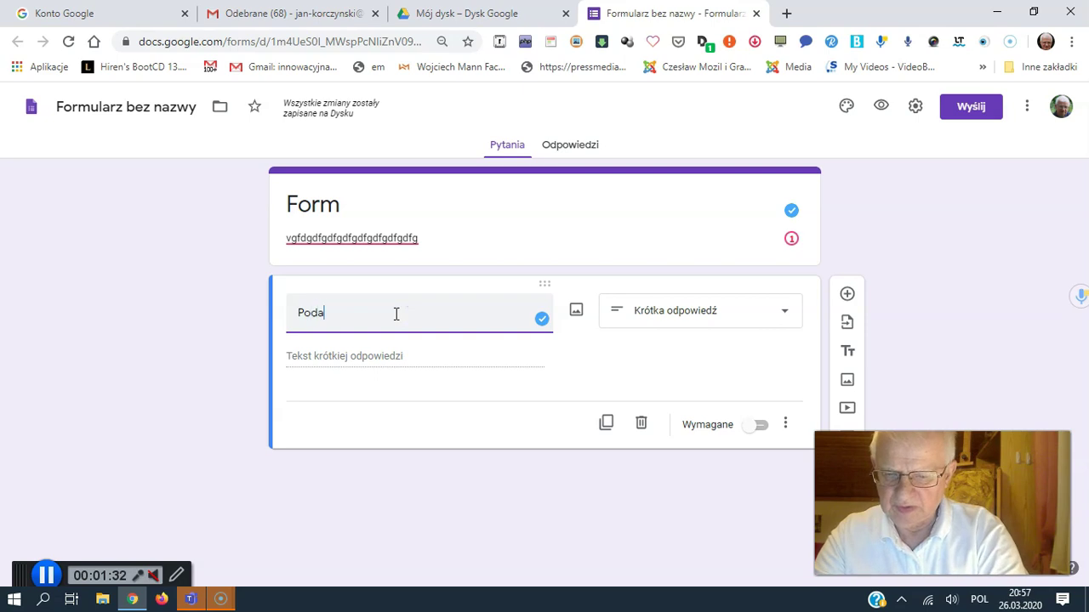
pyautogui.write('j Imię')
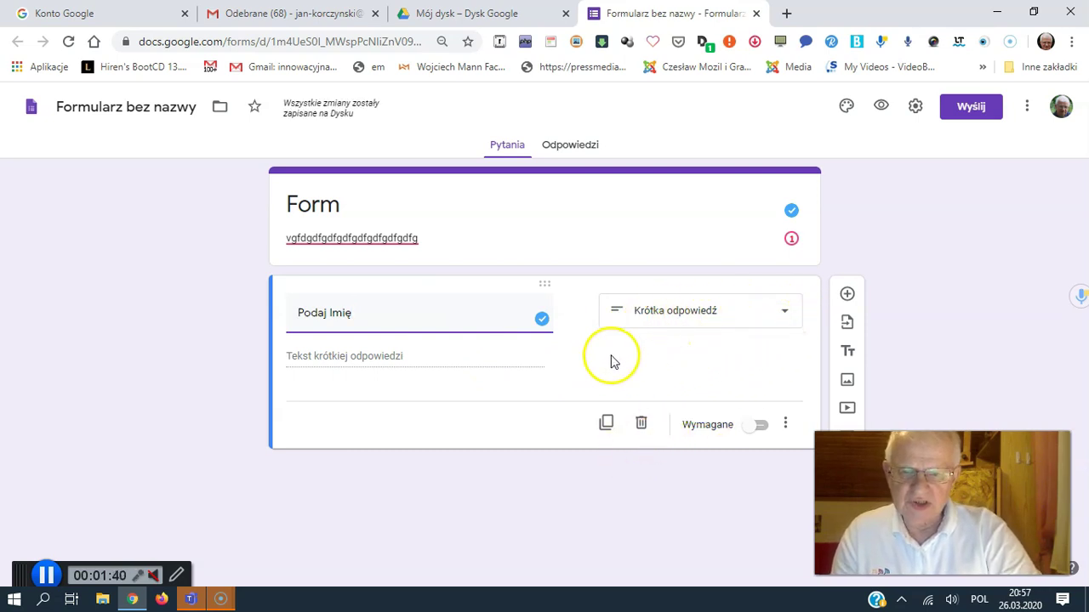
pyautogui.click(763, 427)
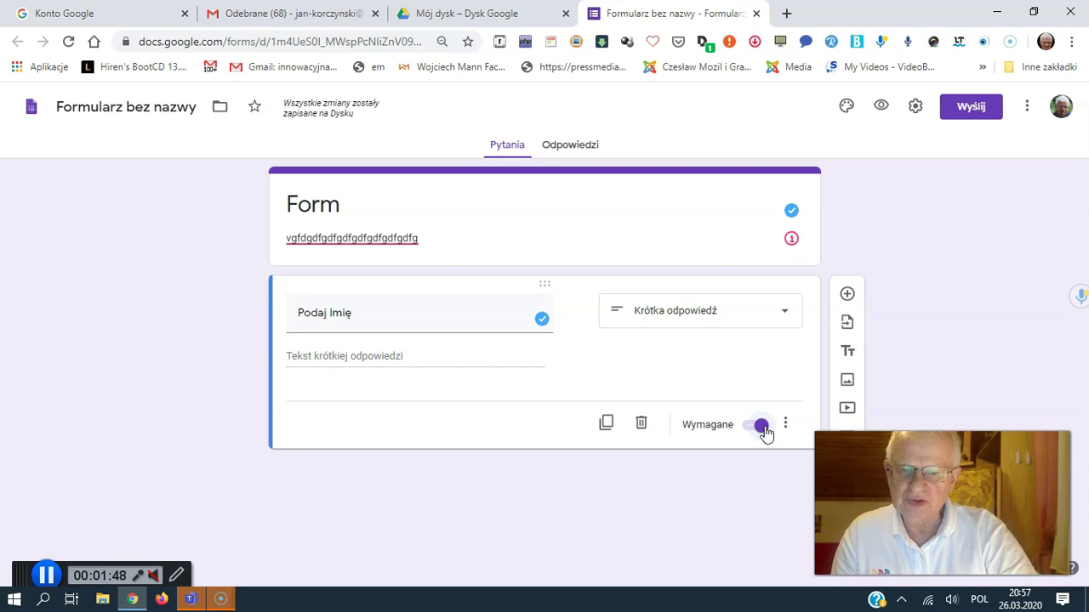
# Step: Add a Multiple choice question below Podaj Imię with options 'o1' and '02'
pyautogui.click(848, 295)
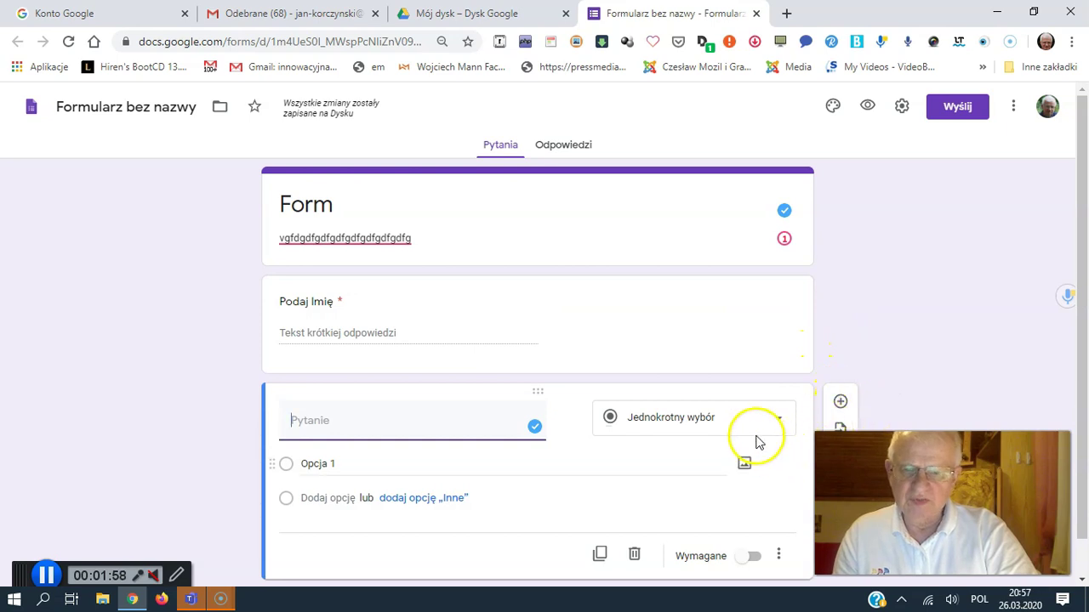
pyautogui.click(785, 421)
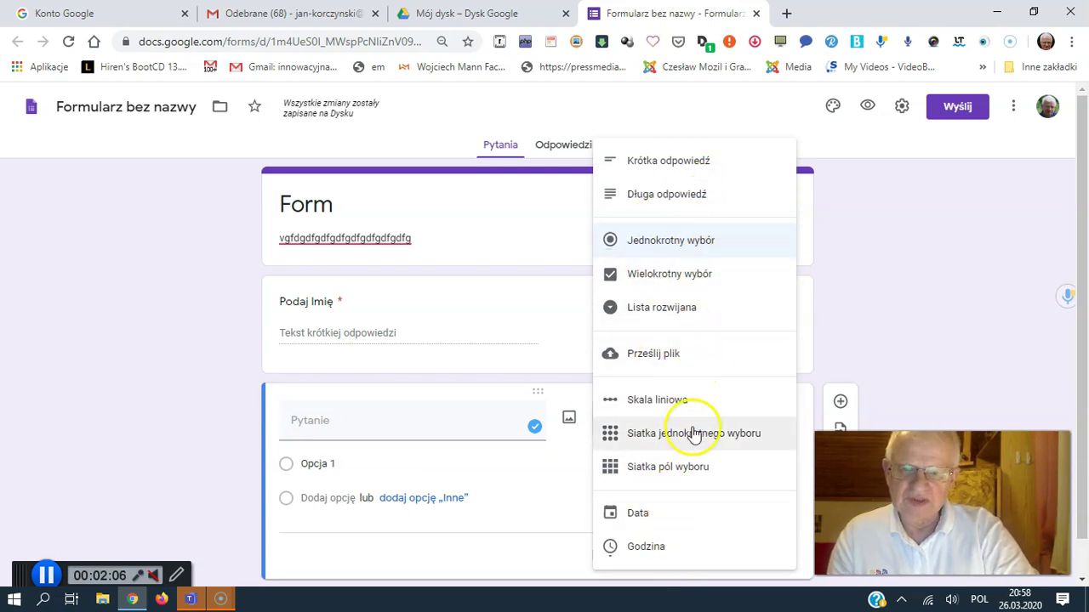
pyautogui.click(939, 360)
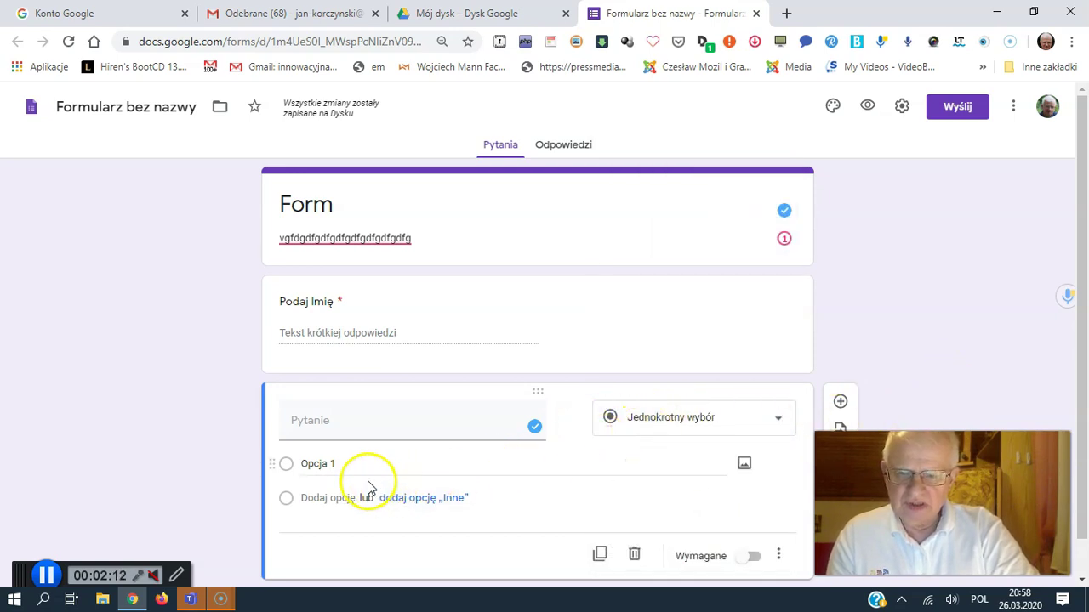
pyautogui.click(316, 464)
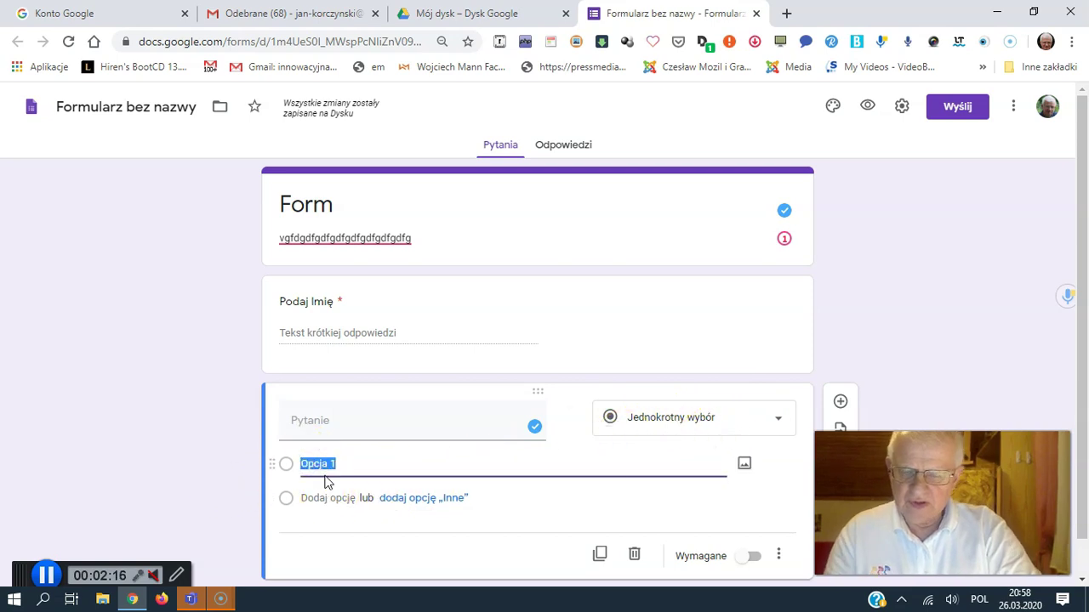
pyautogui.write('o')
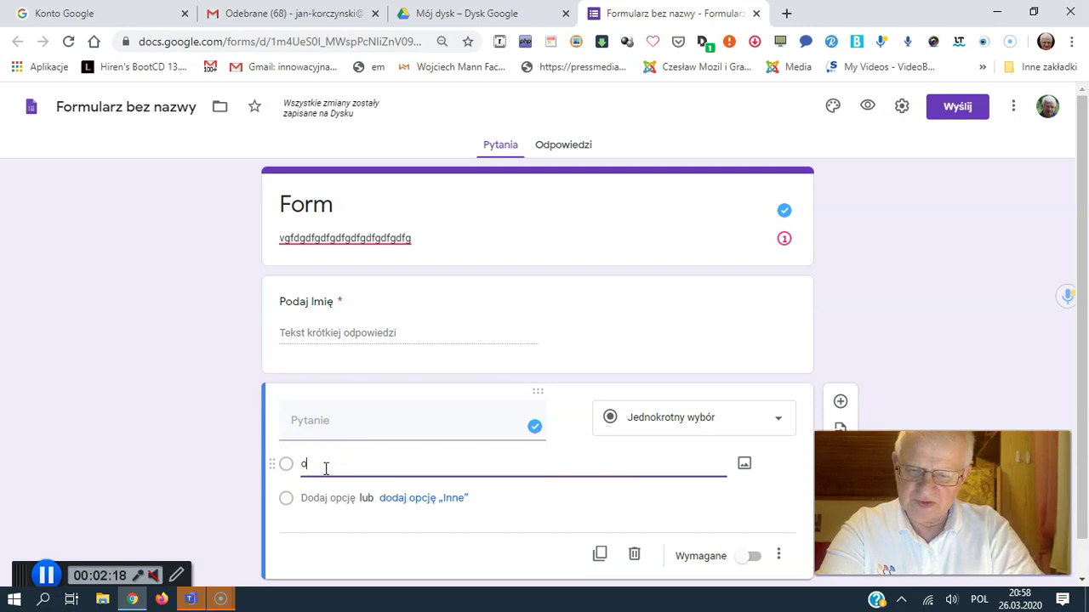
pyautogui.write('1')
pyautogui.click(309, 500)
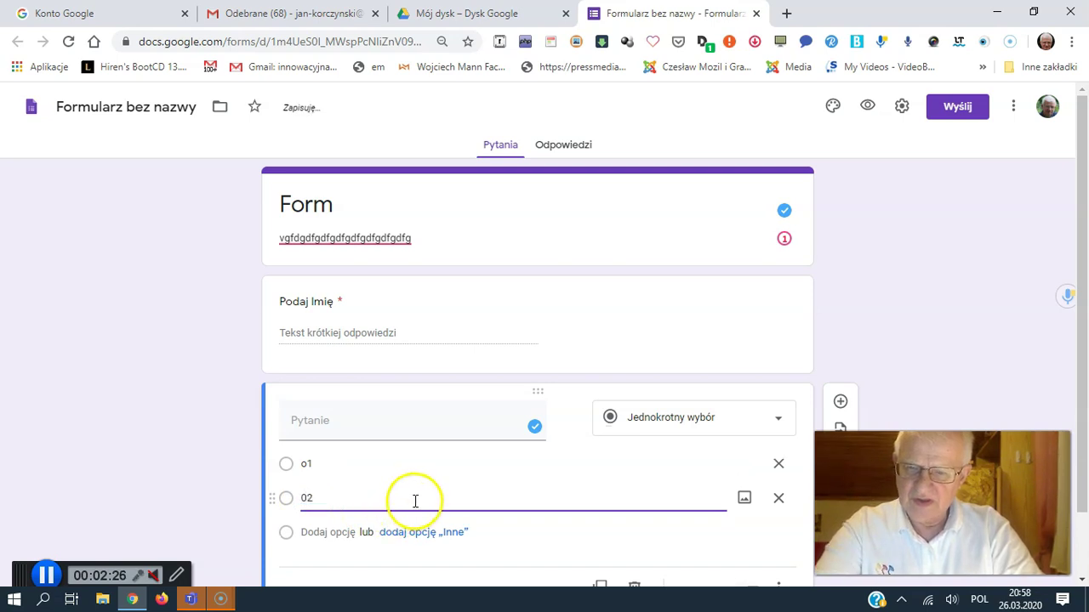
pyautogui.click(959, 341)
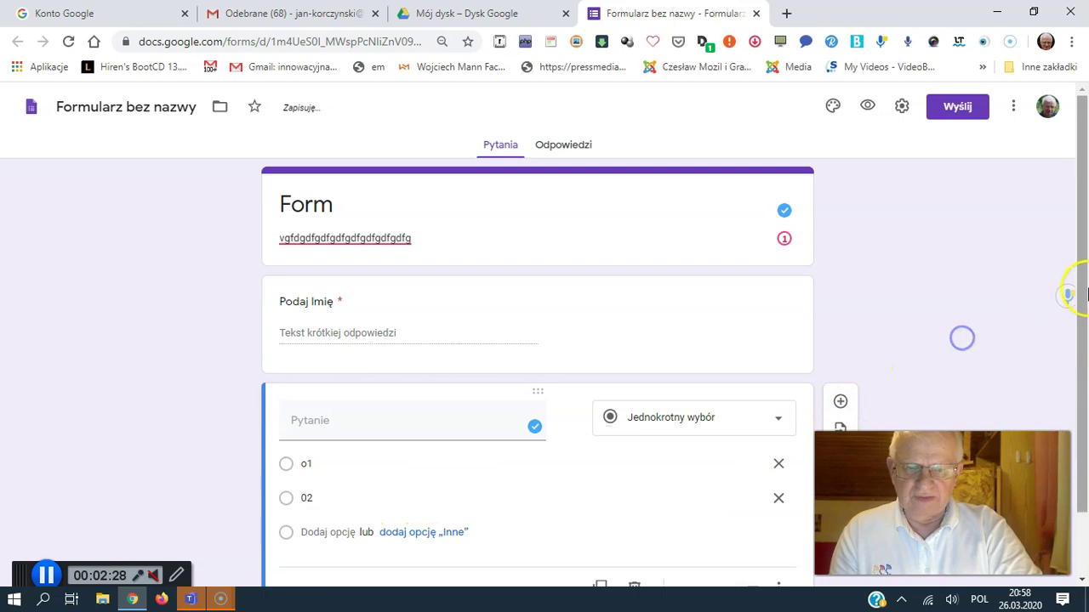
pyautogui.moveTo(1076, 297); pyautogui.dragTo(1082, 390)
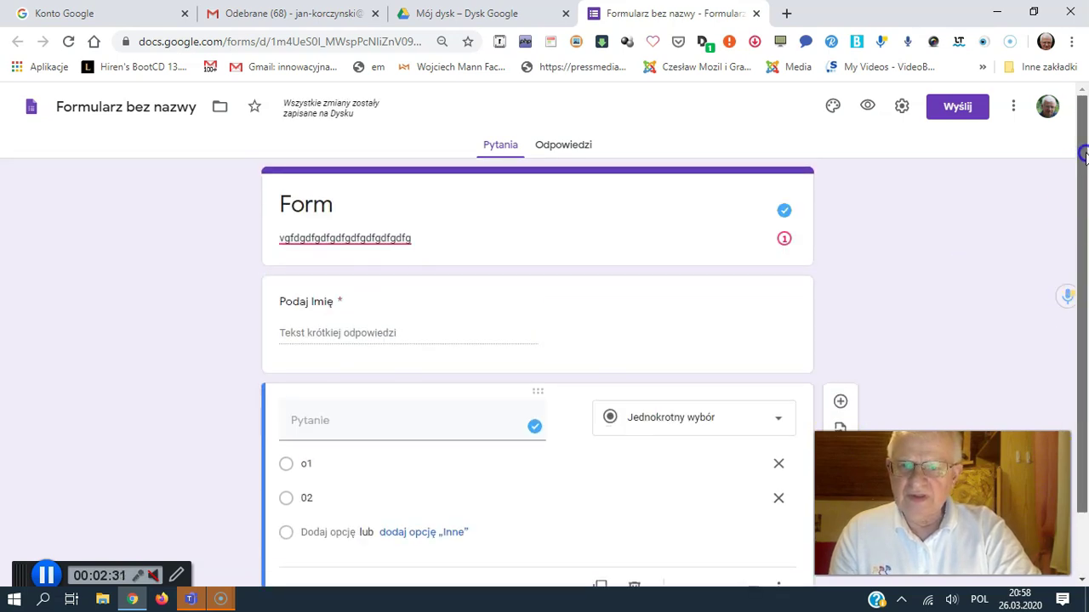
# Step: Rename the form file to 'TEST' and open the e-mail send dialog
pyautogui.click(179, 106)
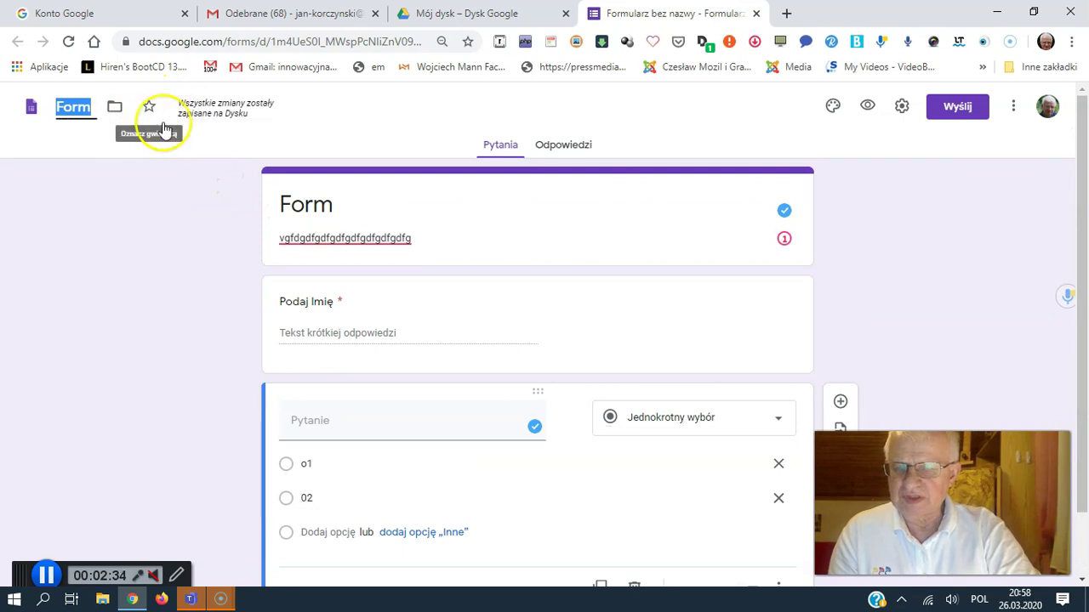
pyautogui.write('TEST')
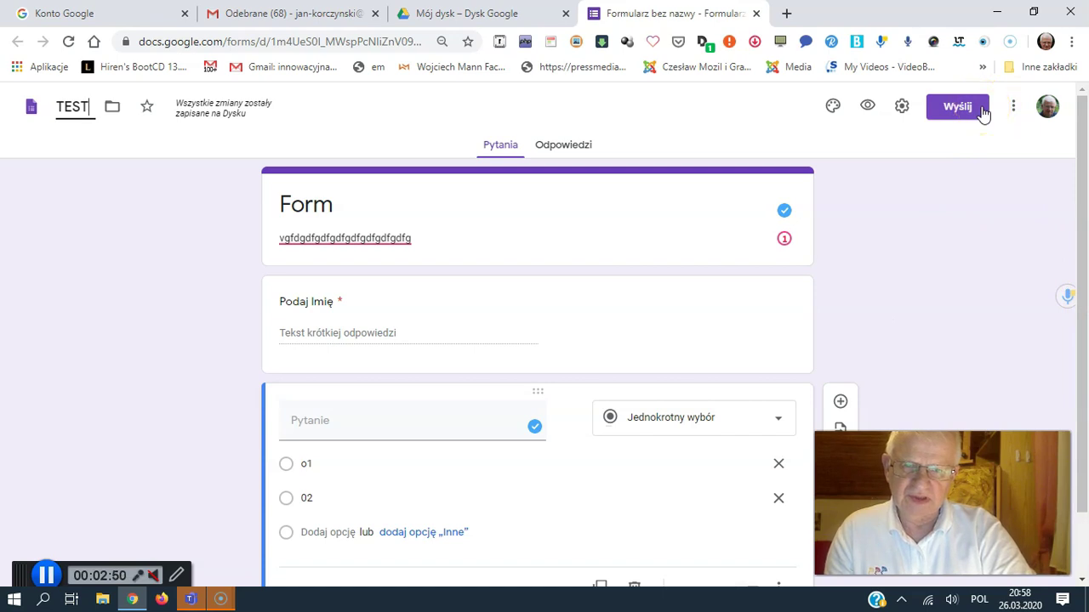
pyautogui.click(982, 111)
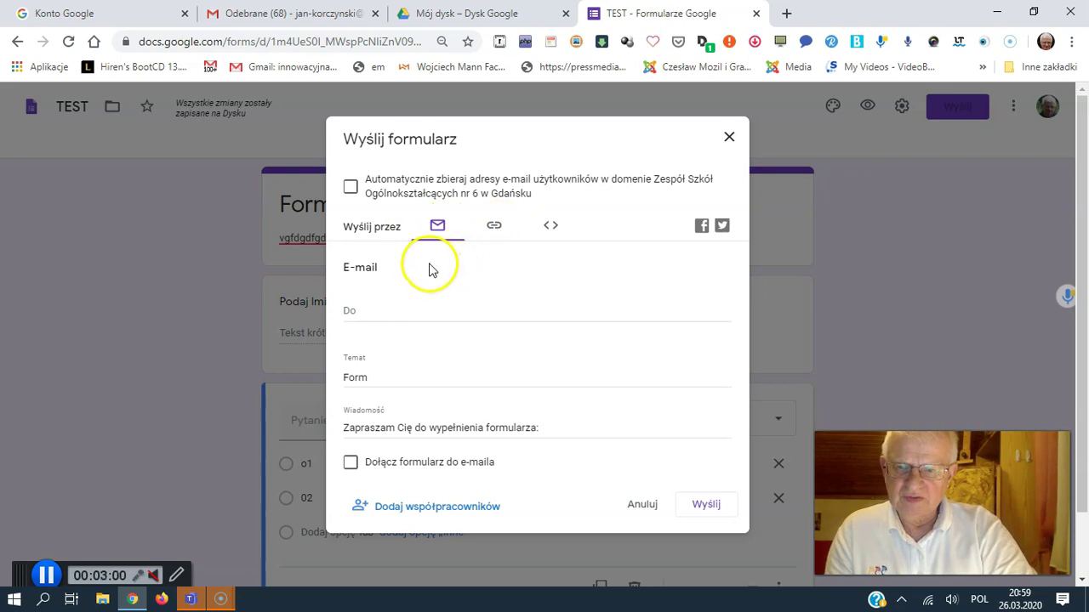
pyautogui.click(398, 304)
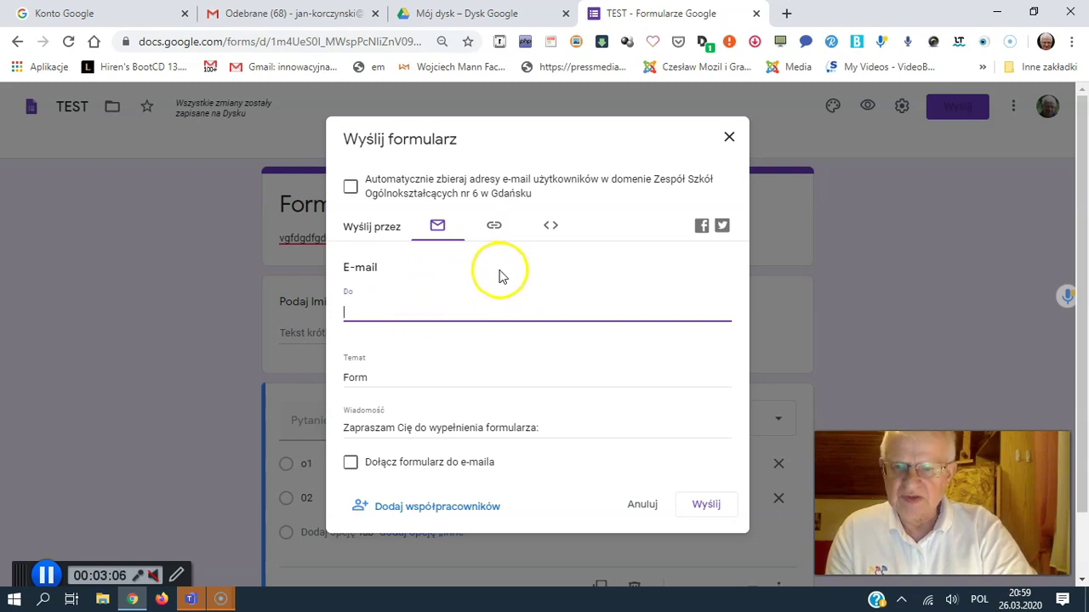
pyautogui.click(496, 228)
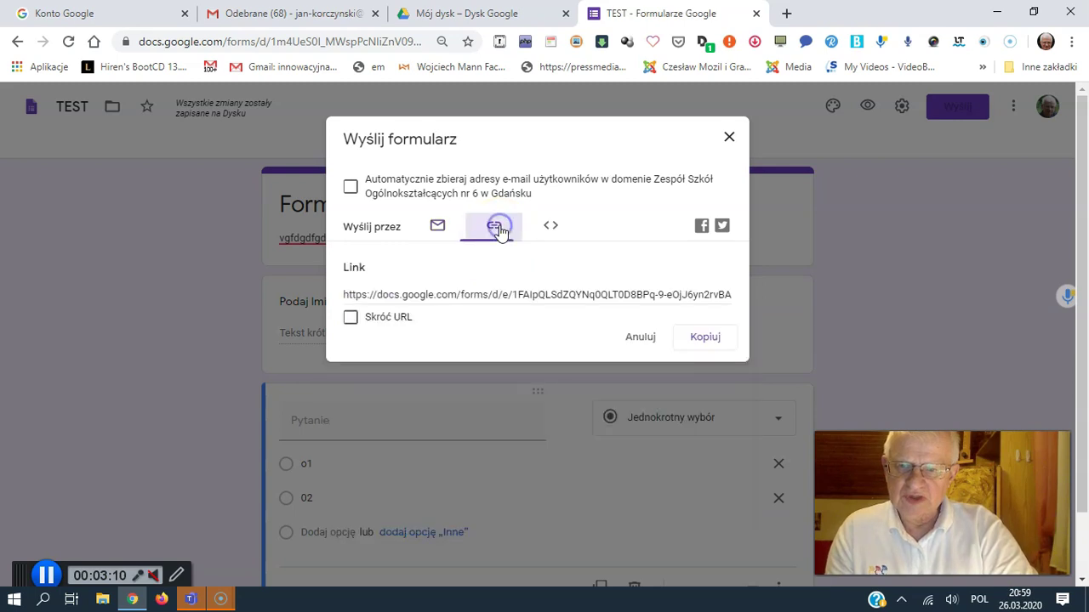
pyautogui.click(349, 294)
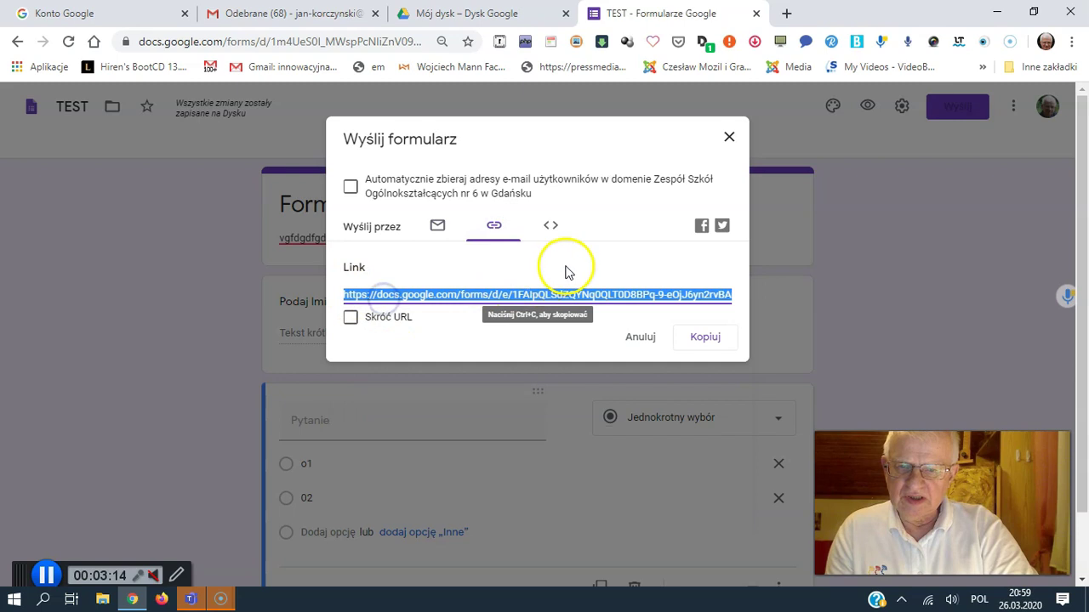
pyautogui.click(350, 318)
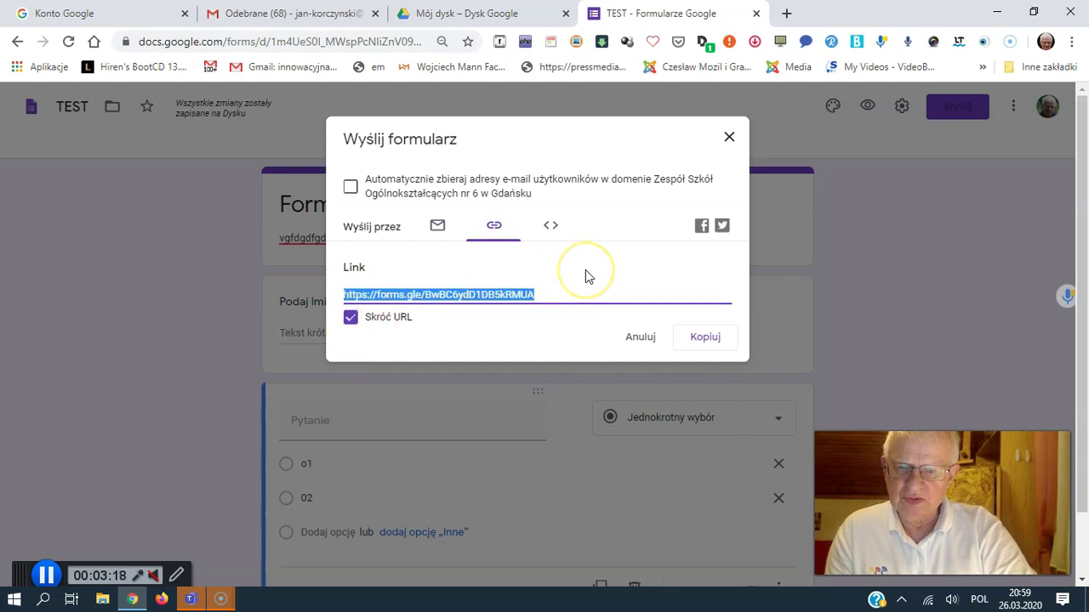
pyautogui.click(557, 234)
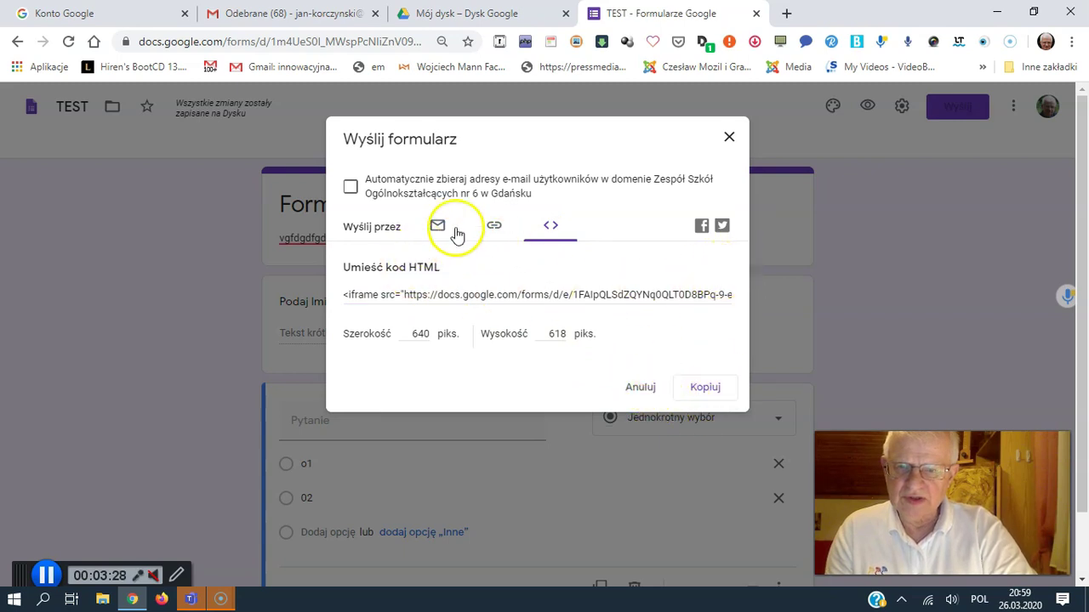
pyautogui.click(387, 228)
pyautogui.click(515, 229)
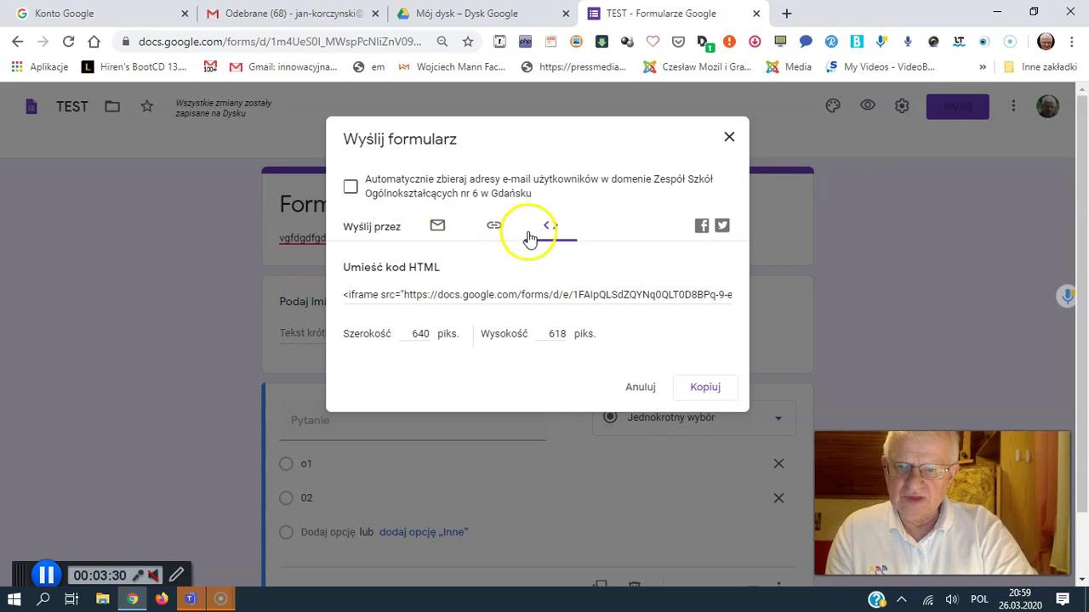
pyautogui.click(439, 227)
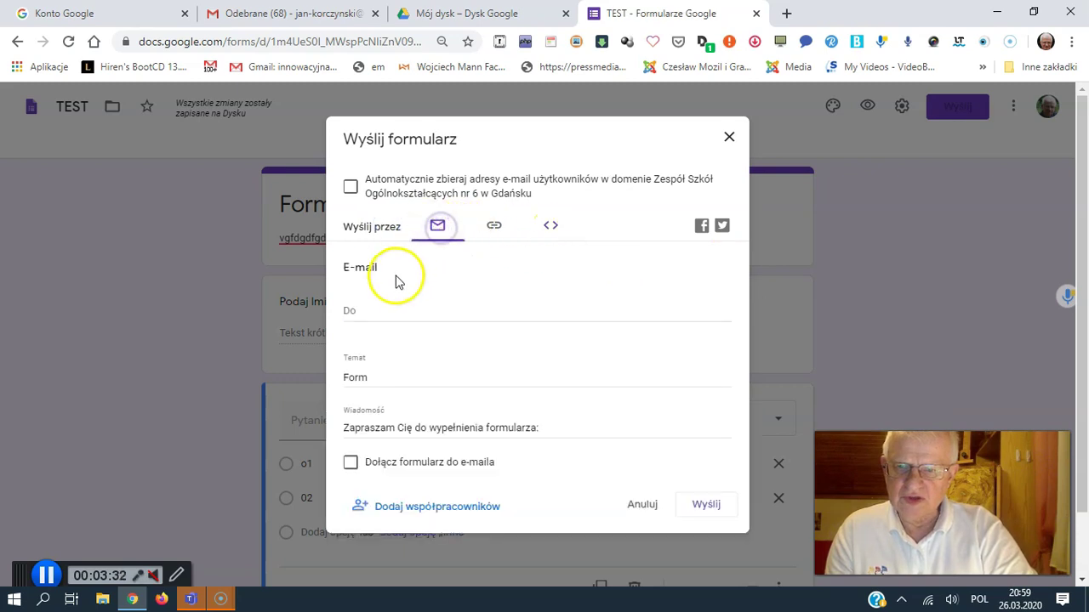
# Step: Address the invitation to the recipient's e-mail, include the form in the e-mail, and send
pyautogui.click(371, 311)
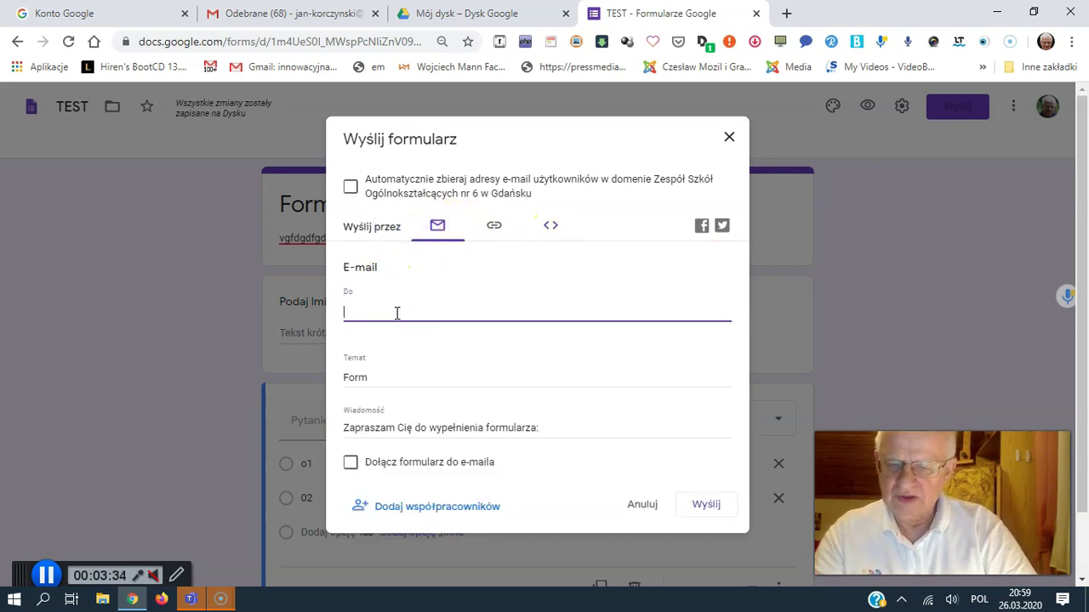
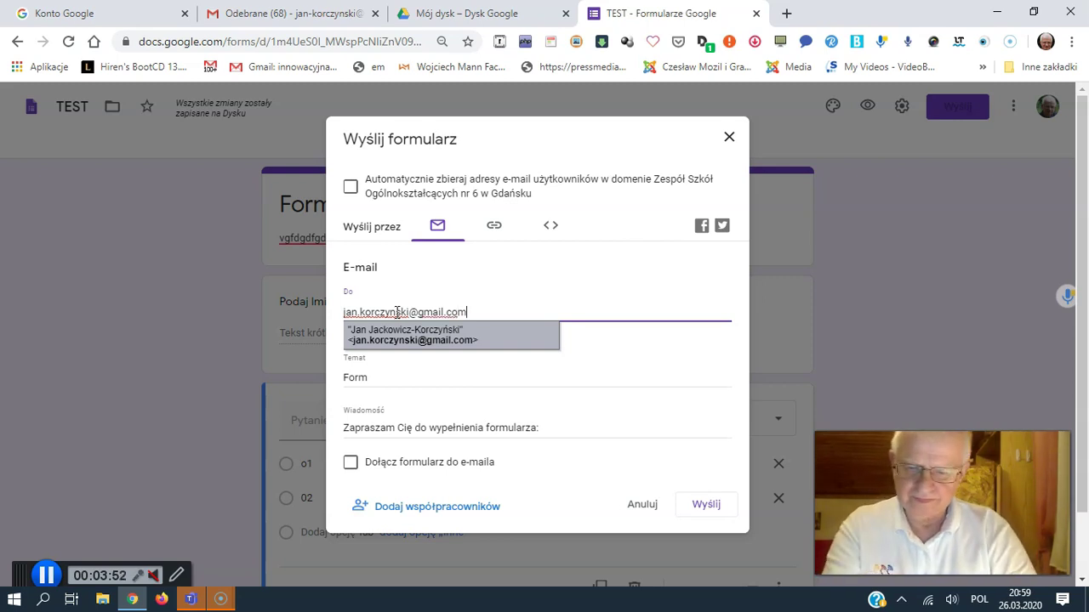
pyautogui.click(382, 421)
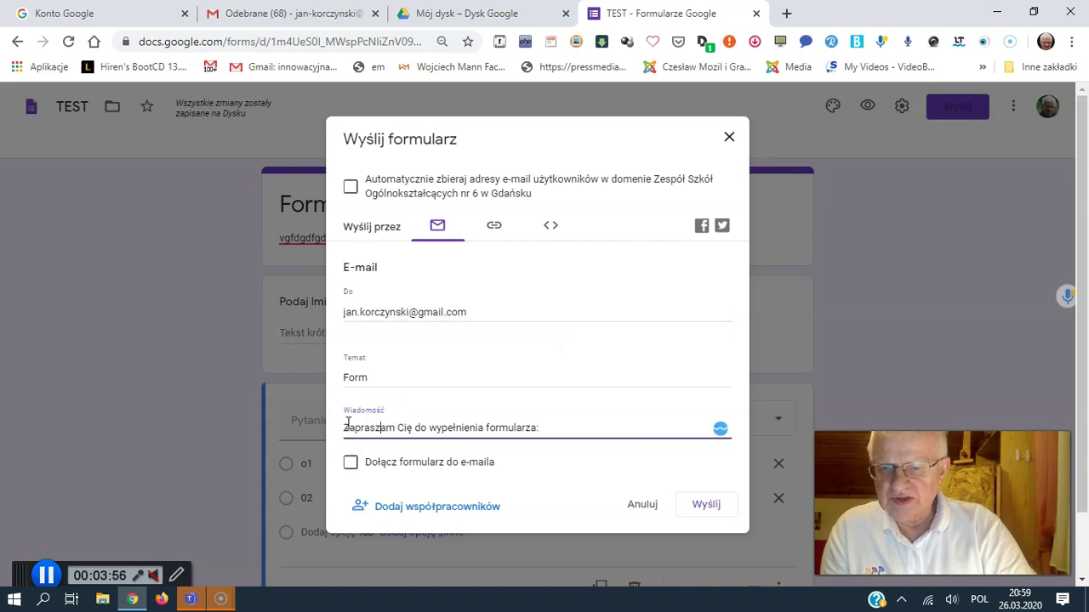
pyautogui.moveTo(348, 424); pyautogui.dragTo(578, 442)
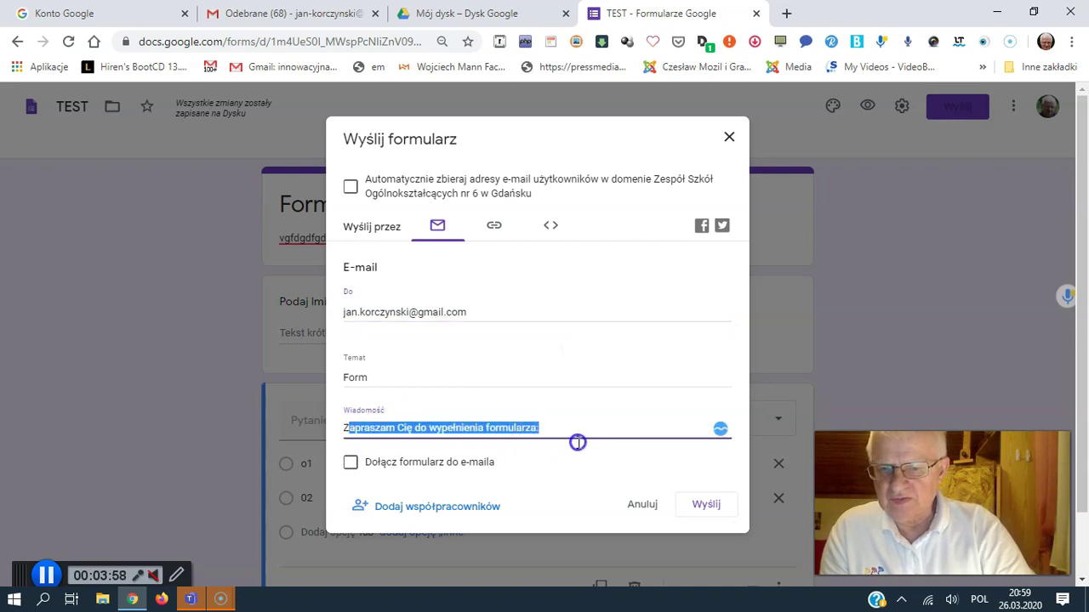
pyautogui.click(343, 428)
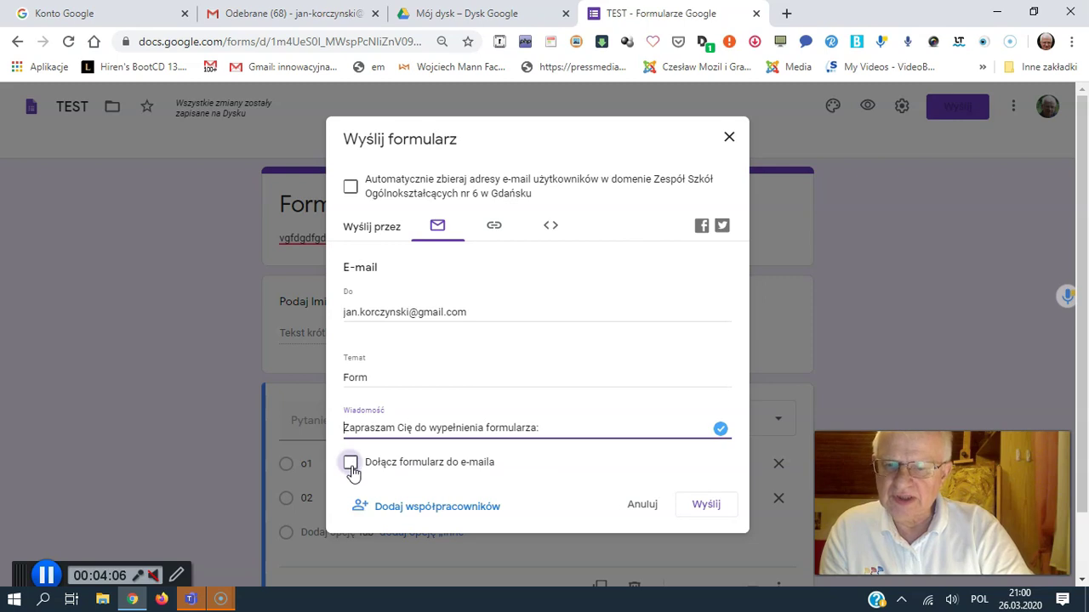
pyautogui.click(351, 466)
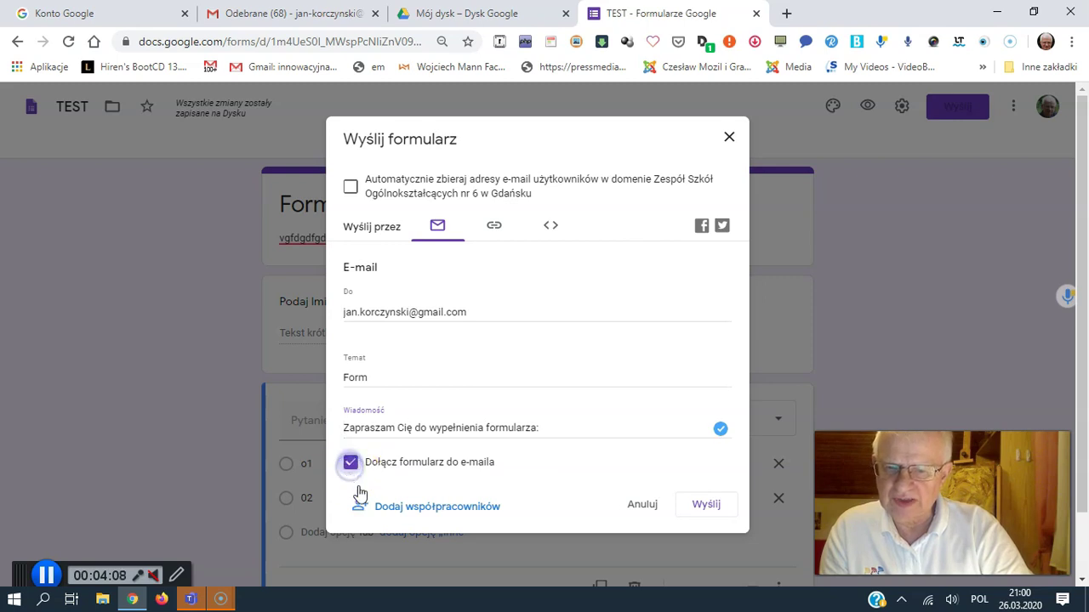
pyautogui.click(706, 505)
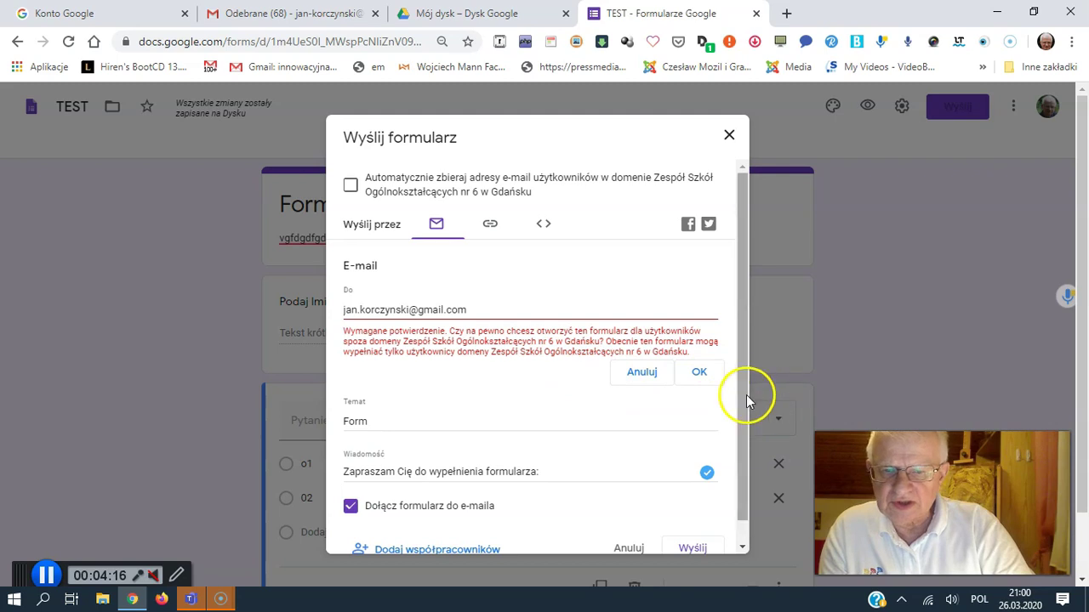
pyautogui.scroll(-1, 738, 425)
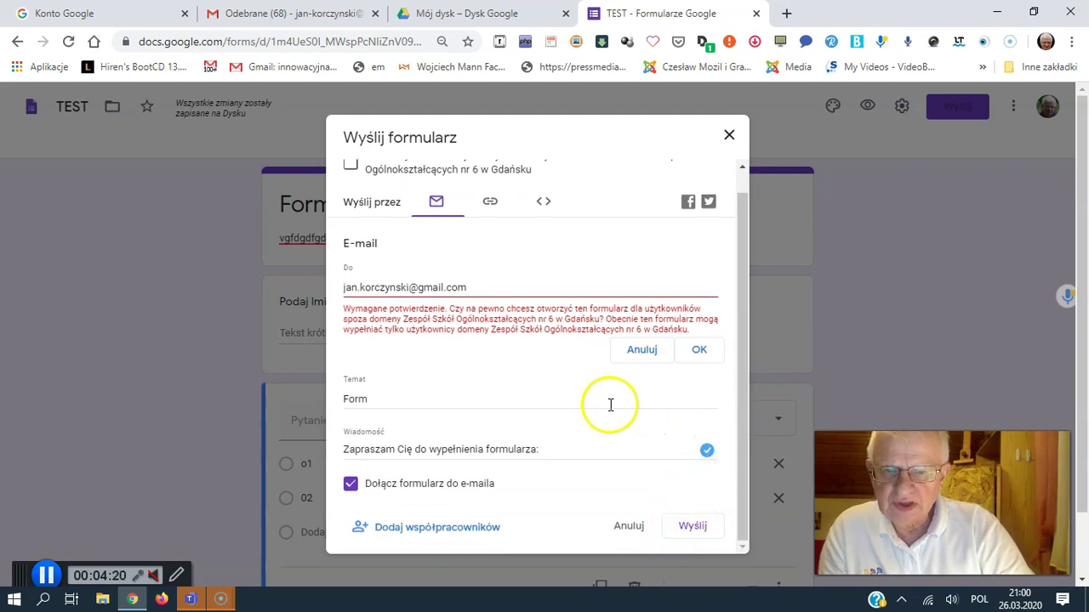
# Step: Confirm sharing outside the school domain, then switch Gmail to the recipient's account
pyautogui.click(696, 352)
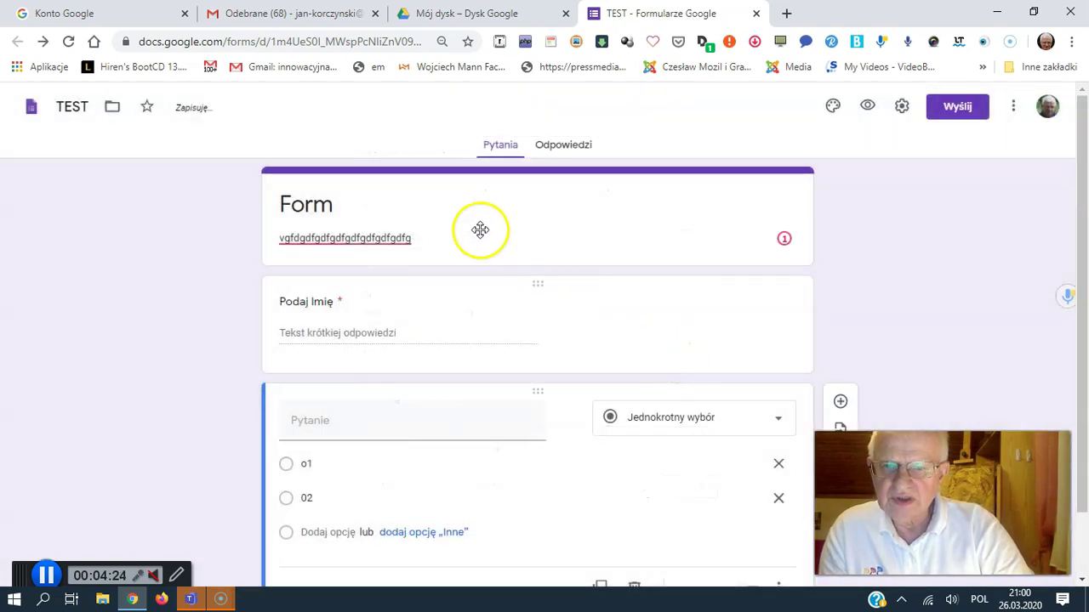
pyautogui.click(300, 15)
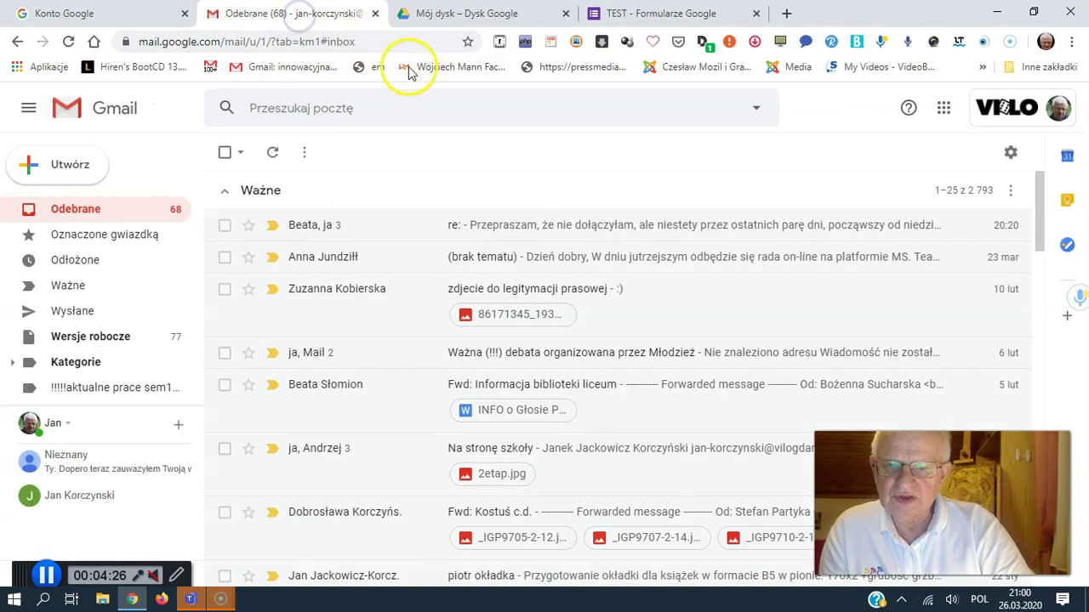
pyautogui.click(1015, 108)
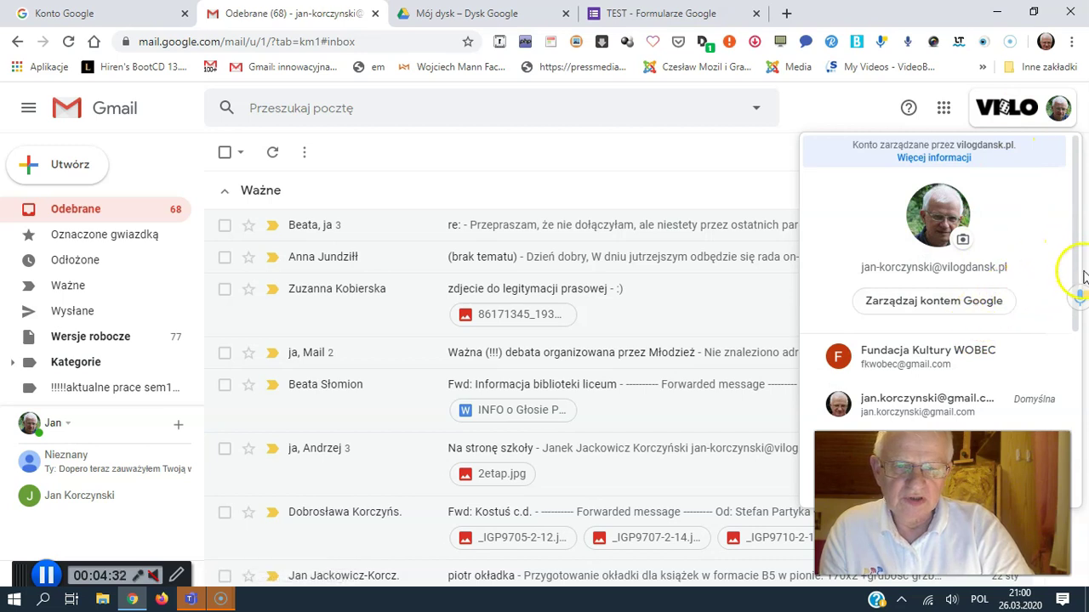
pyautogui.moveTo(1074, 272); pyautogui.dragTo(1086, 362)
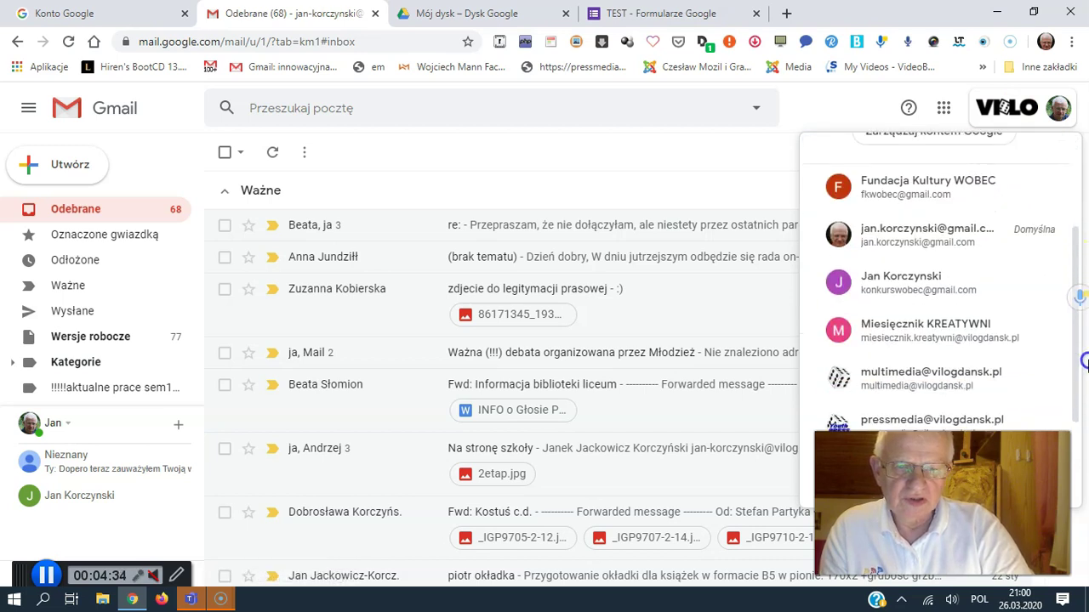
pyautogui.click(929, 244)
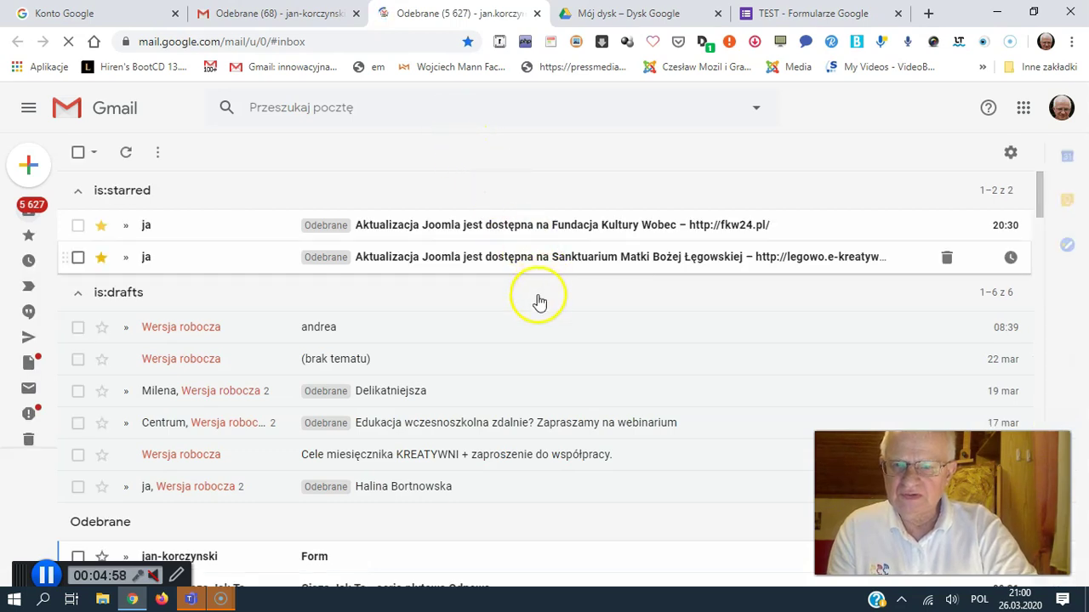
# Step: Open the received 'Form' e-mail and try its Podaj Imię field and o1 option
pyautogui.scroll(-3, 510, 387)
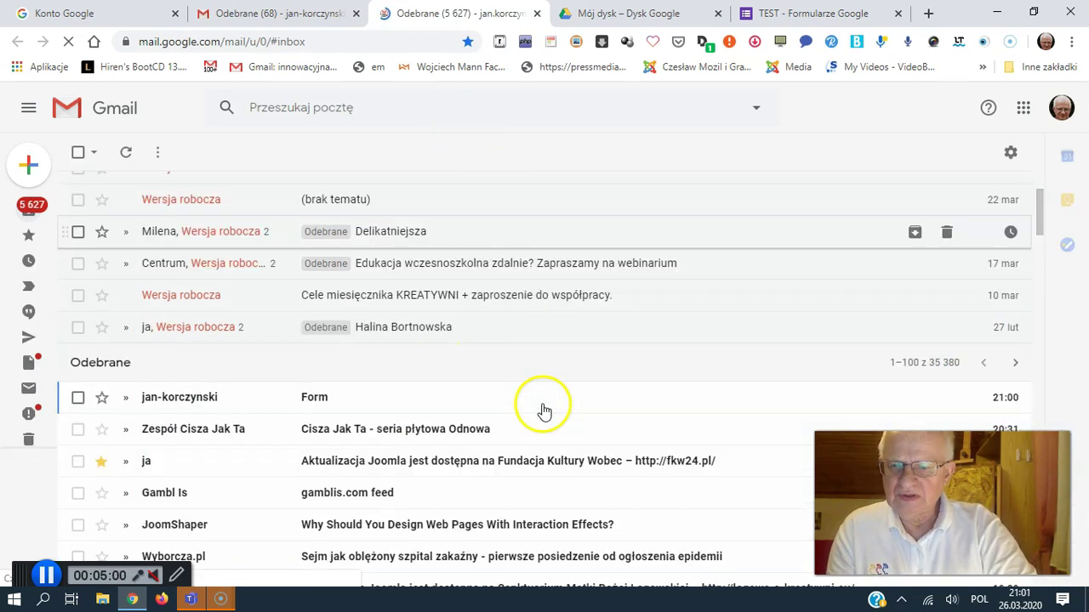
pyautogui.scroll(-2, 332, 380)
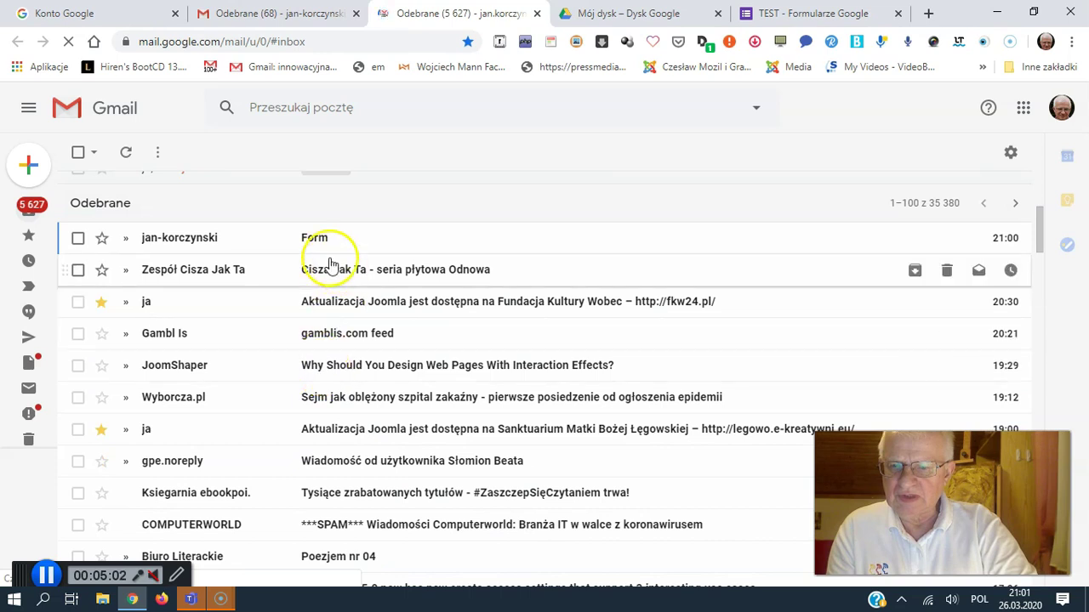
pyautogui.click(312, 241)
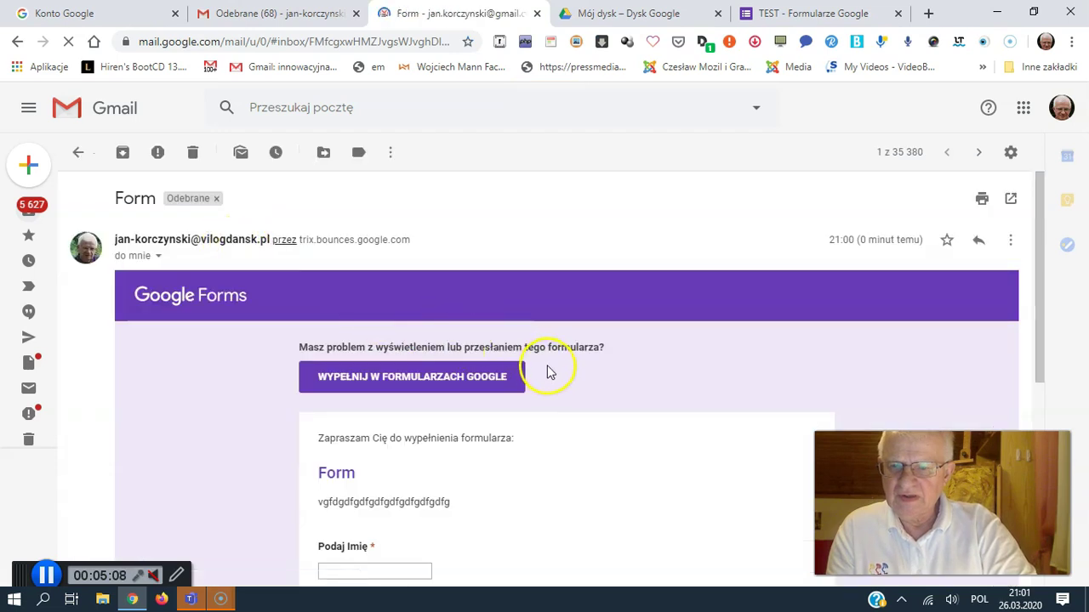
pyautogui.scroll(-3, 549, 371)
pyautogui.click(339, 329)
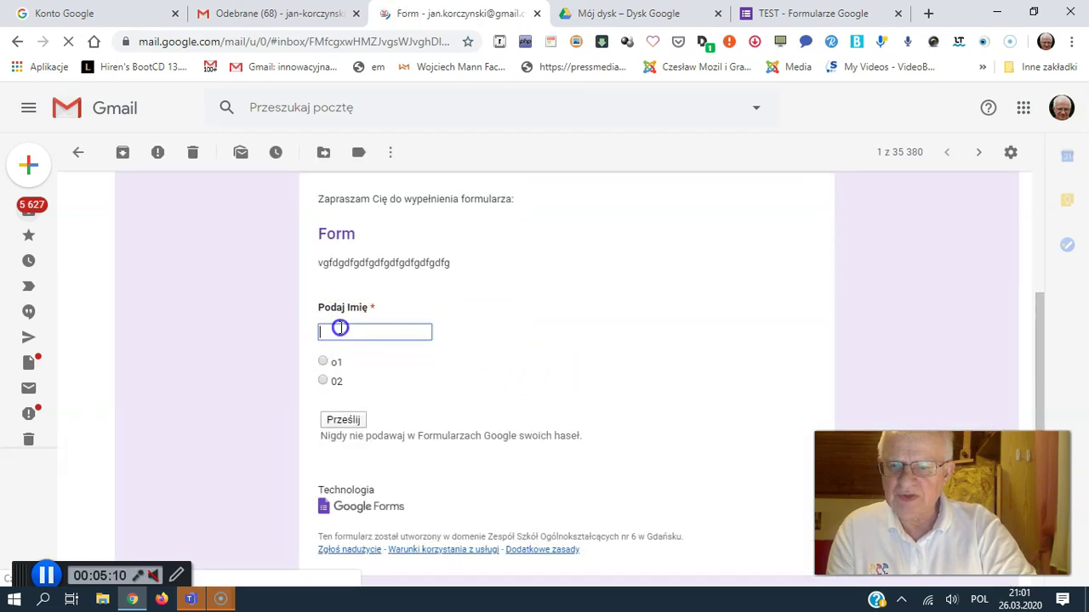
pyautogui.click(323, 361)
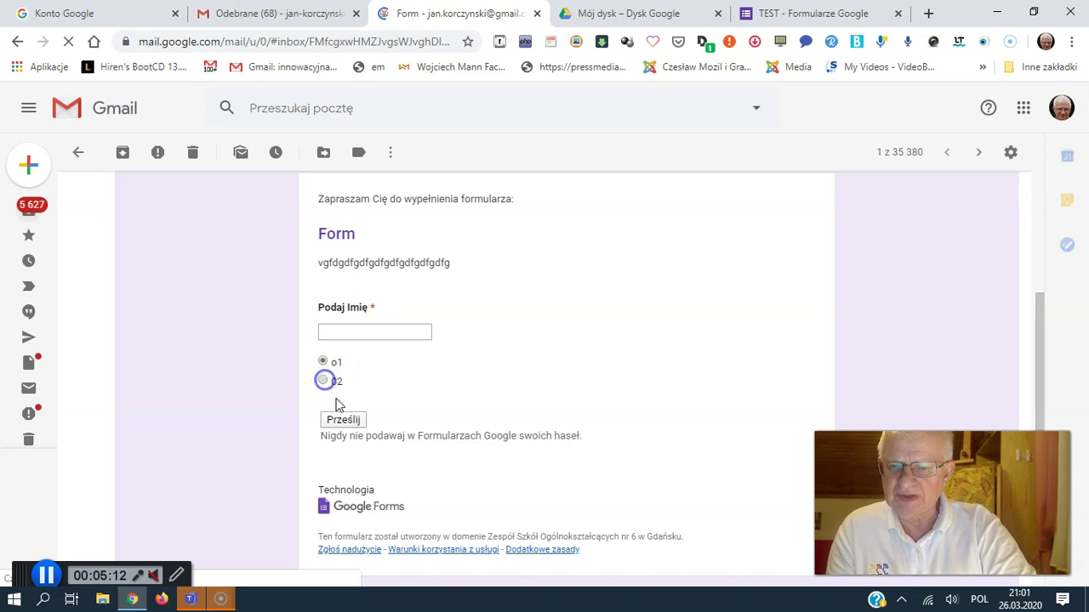